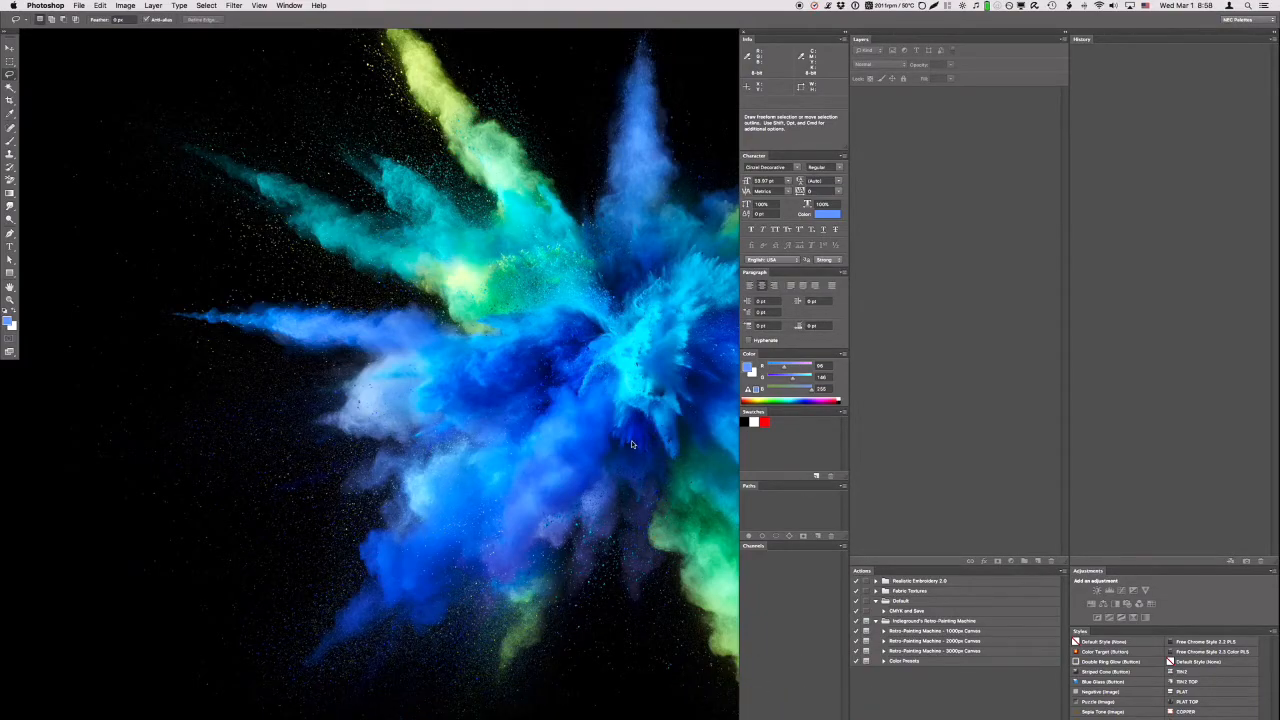
# Create a new document 3000 pixels wide and 3000 pixels high at a resolution of 300 pixels/inch.
pyautogui.press('super+n')
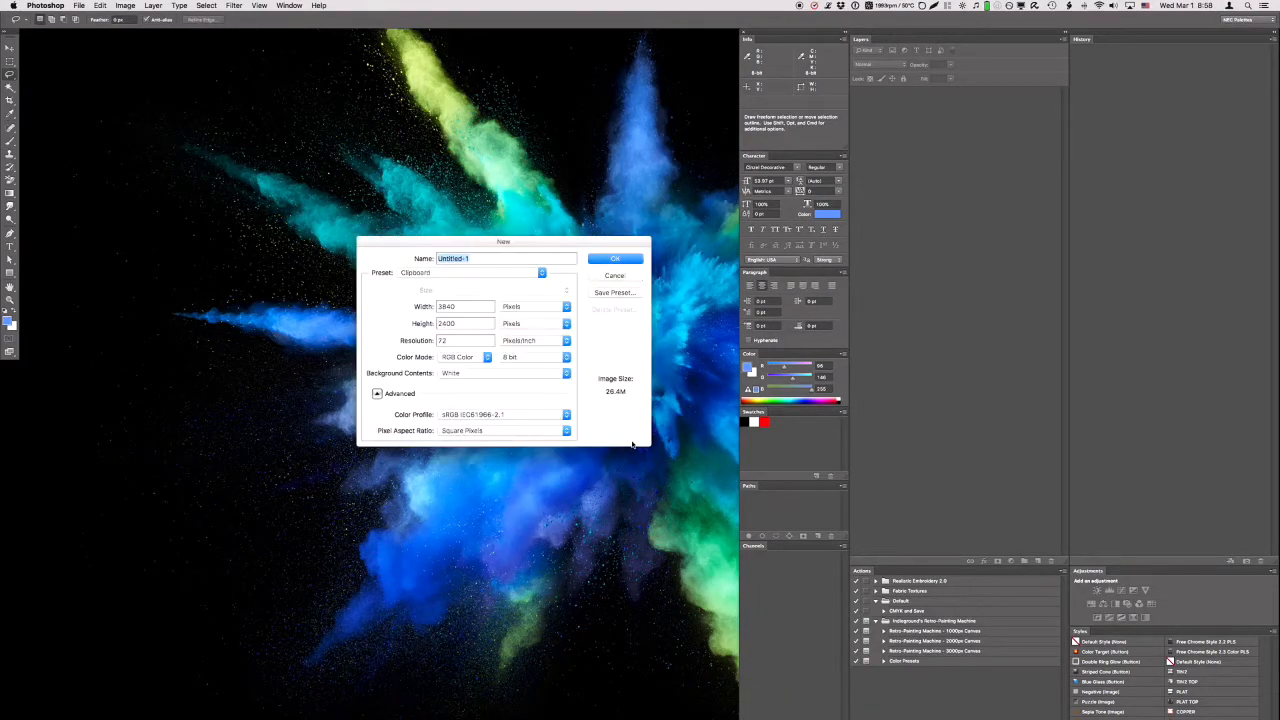
pyautogui.press('Tab')
pyautogui.write('3000')
pyautogui.press('Tab')
pyautogui.write('3000')
pyautogui.press('Tab')
pyautogui.write('300')
pyautogui.click(634, 259)
pyautogui.press('super+equal')
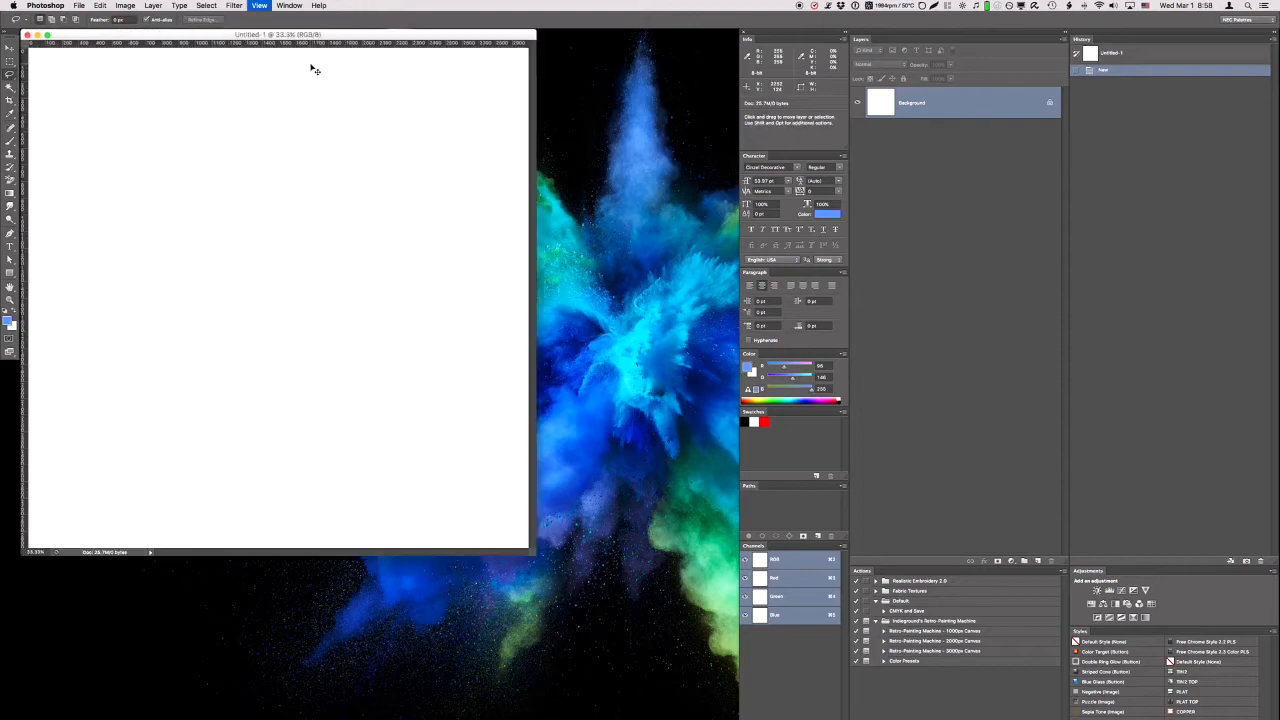
# Place one vertical and one horizontal guide crossing at the centre of the canvas.
pyautogui.moveTo(370, 37); pyautogui.dragTo(574, 101)
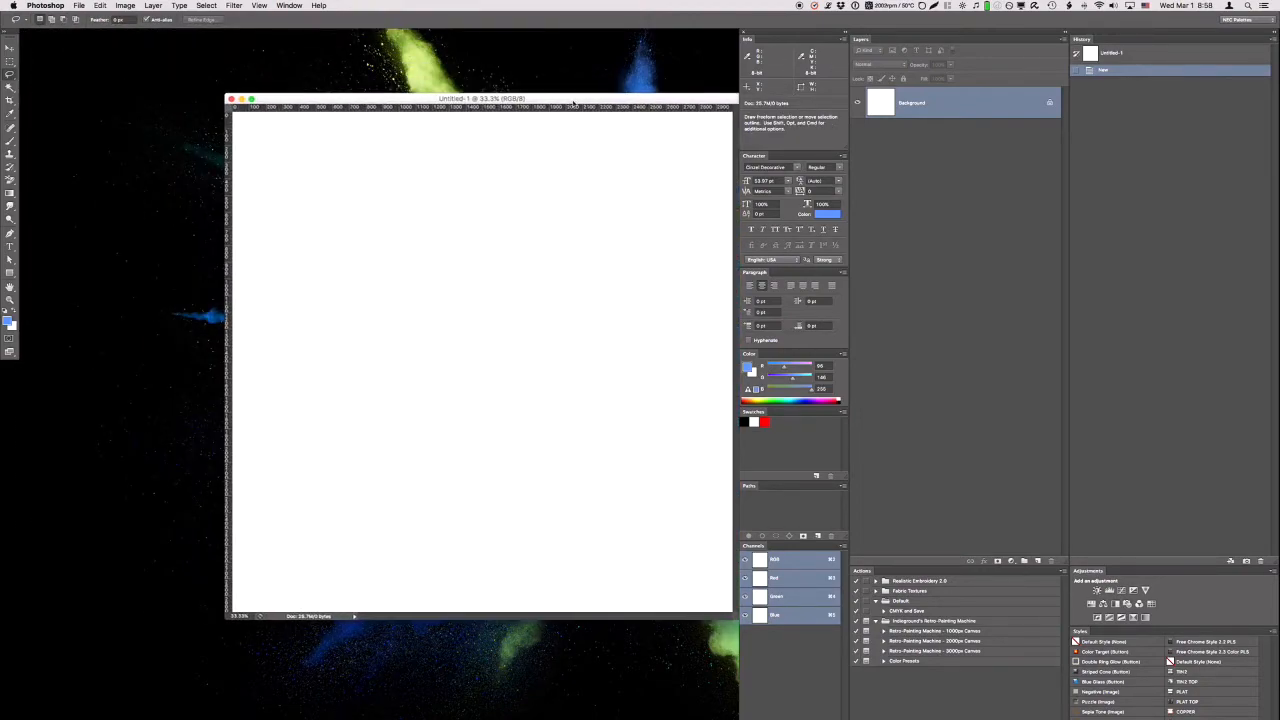
pyautogui.moveTo(566, 107); pyautogui.dragTo(537, 361)
pyautogui.scroll(-3, 500, 114)
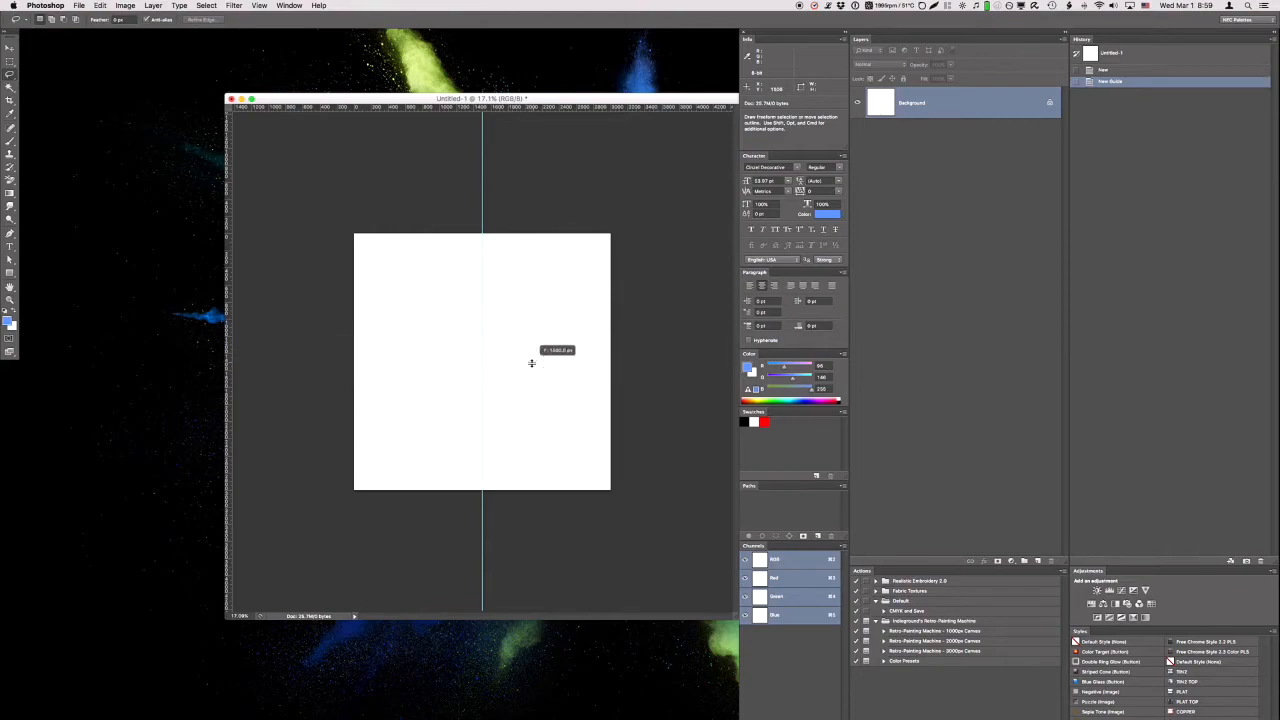
pyautogui.press('super+equal')
pyautogui.press('super+equal')
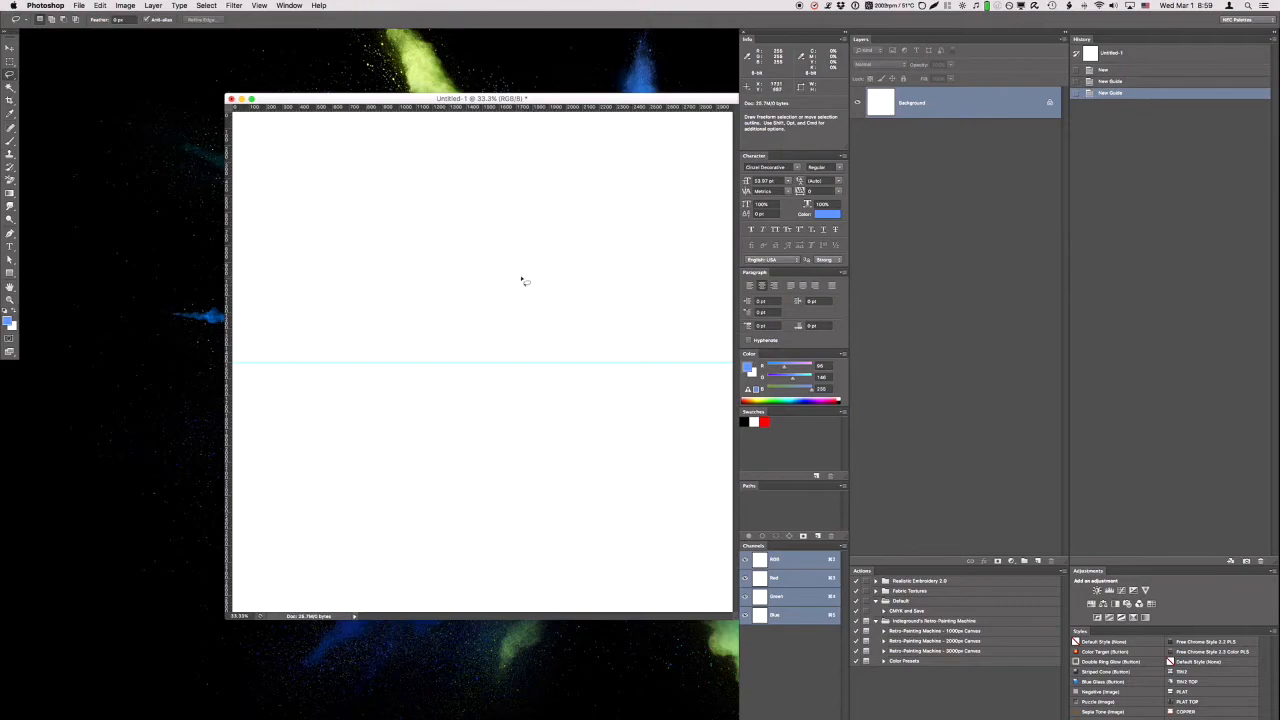
# Copy the elephant photo from Safari and paste it as a new layer into the Photoshop document.
pyautogui.press('super+h')
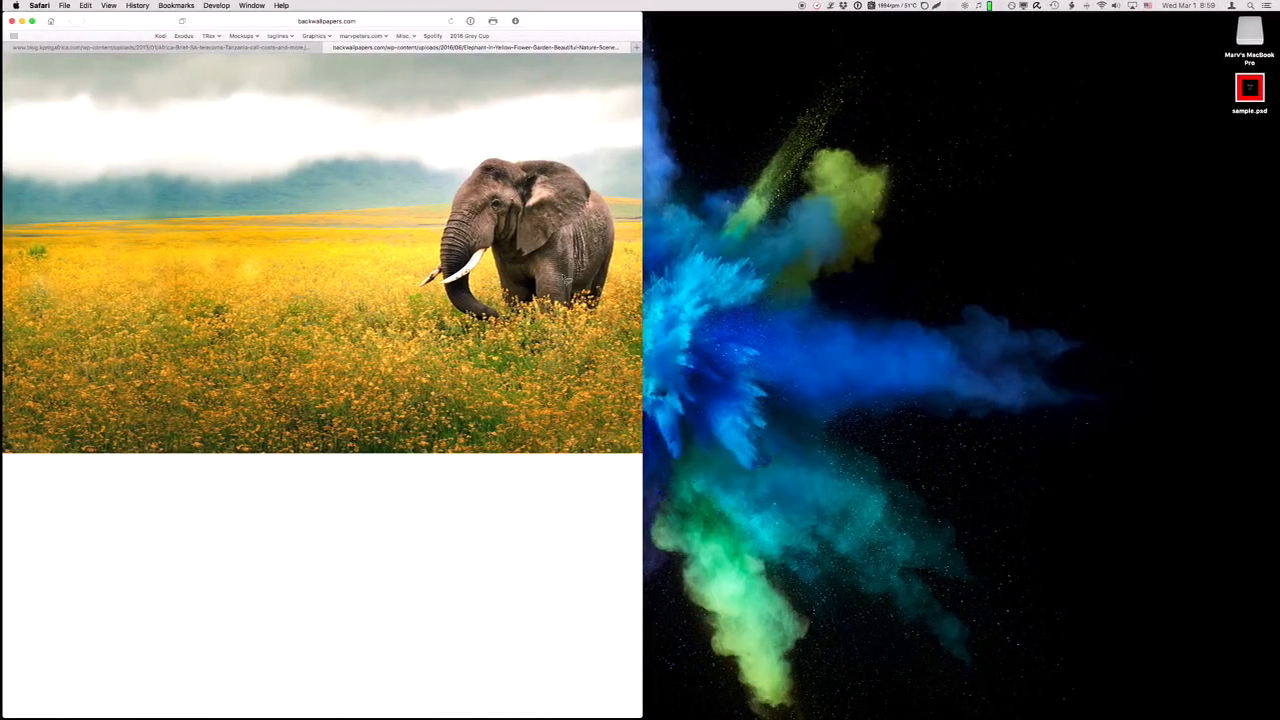
pyautogui.rightClick(542, 180)
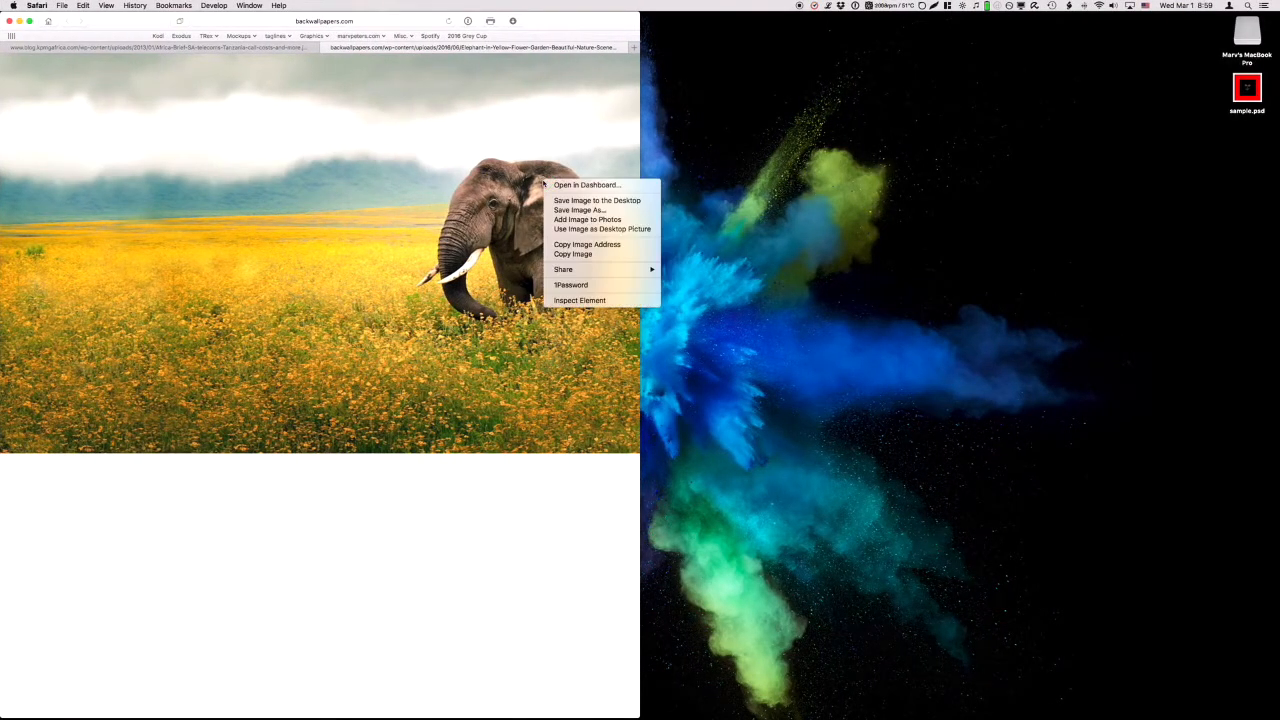
pyautogui.click(575, 250)
pyautogui.press('super+Tab')
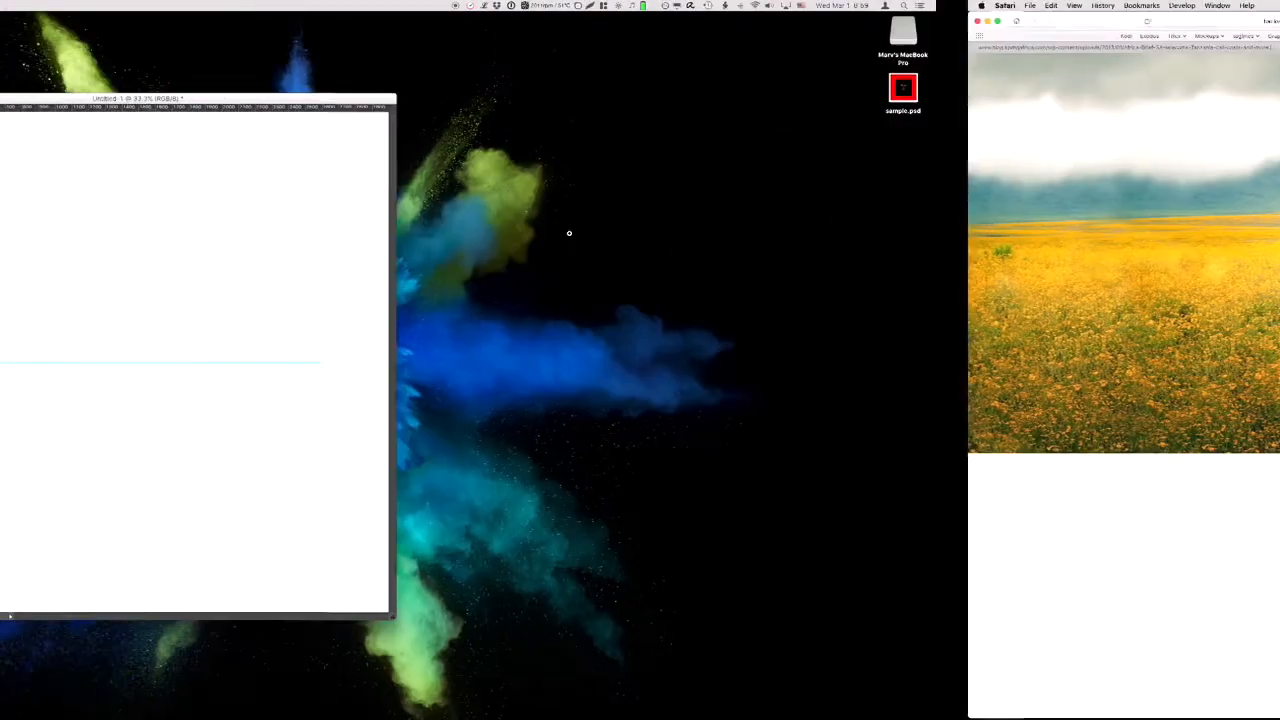
pyautogui.press('super+v')
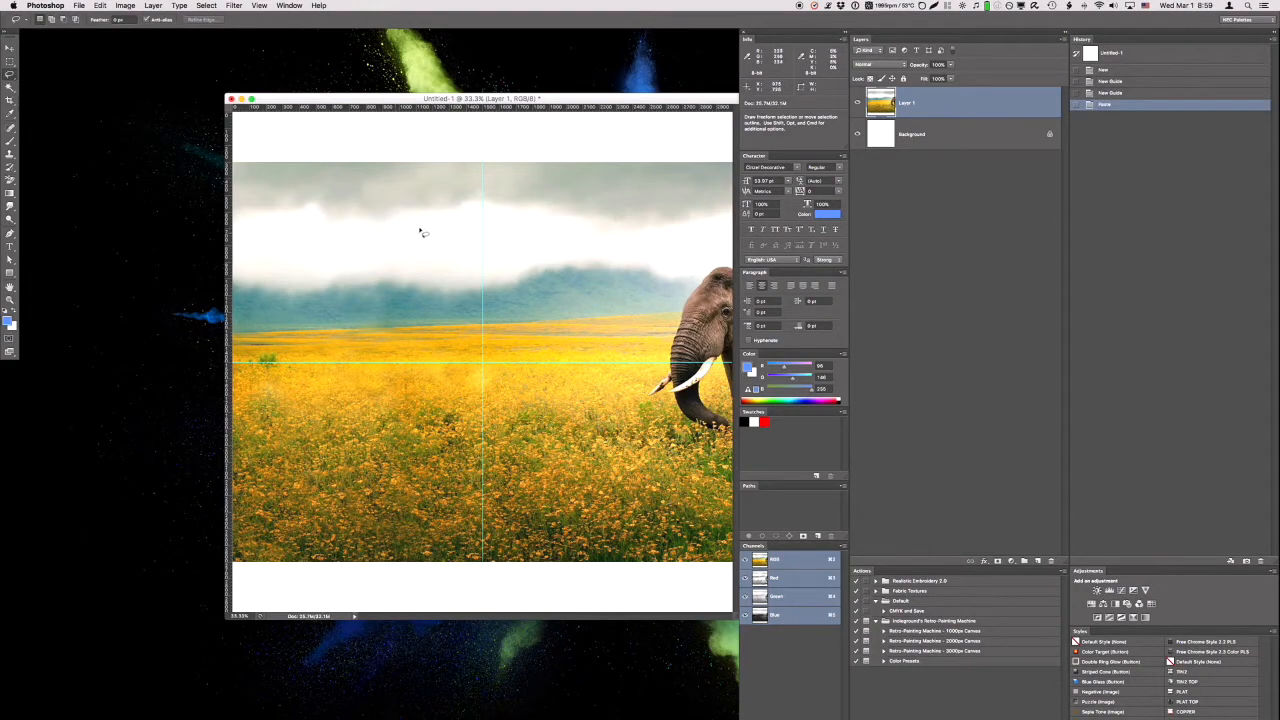
# Begin a Scale transform on the elephant photo and align its centre with the intersection of the guides.
pyautogui.click(100, 6)
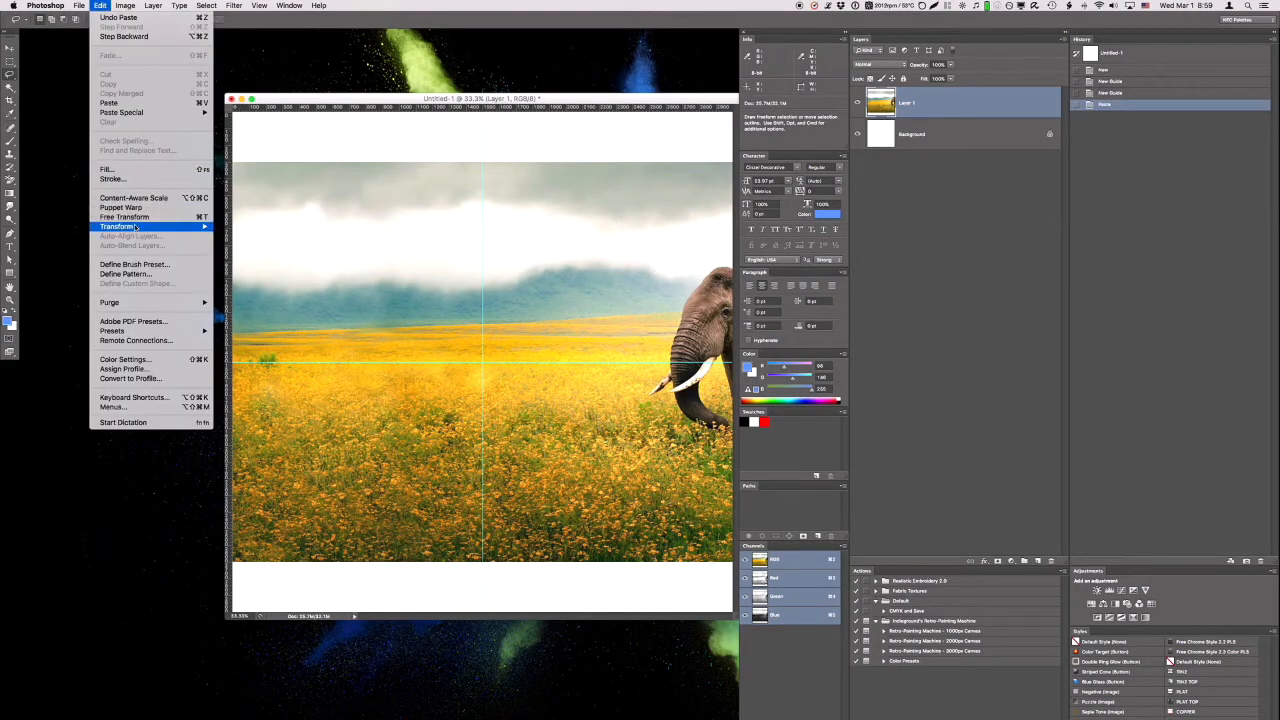
pyautogui.moveTo(190, 226)
pyautogui.click(235, 247)
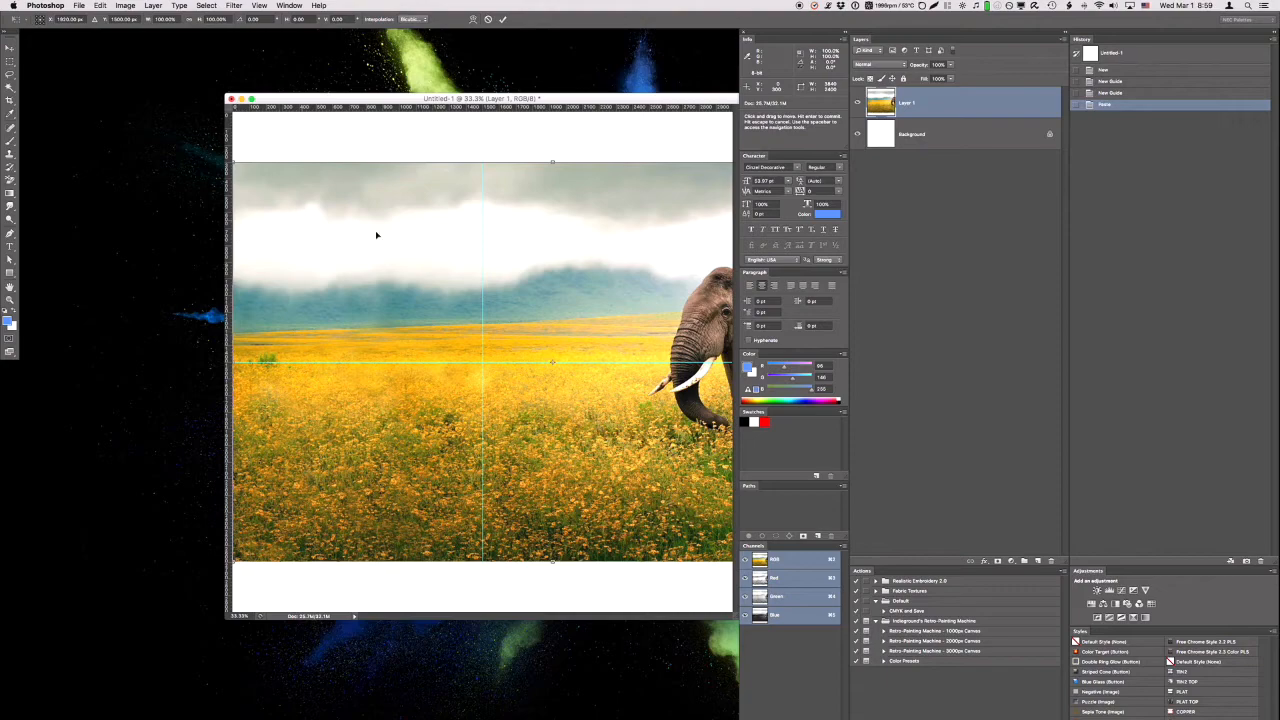
pyautogui.moveTo(642, 262); pyautogui.dragTo(576, 262)
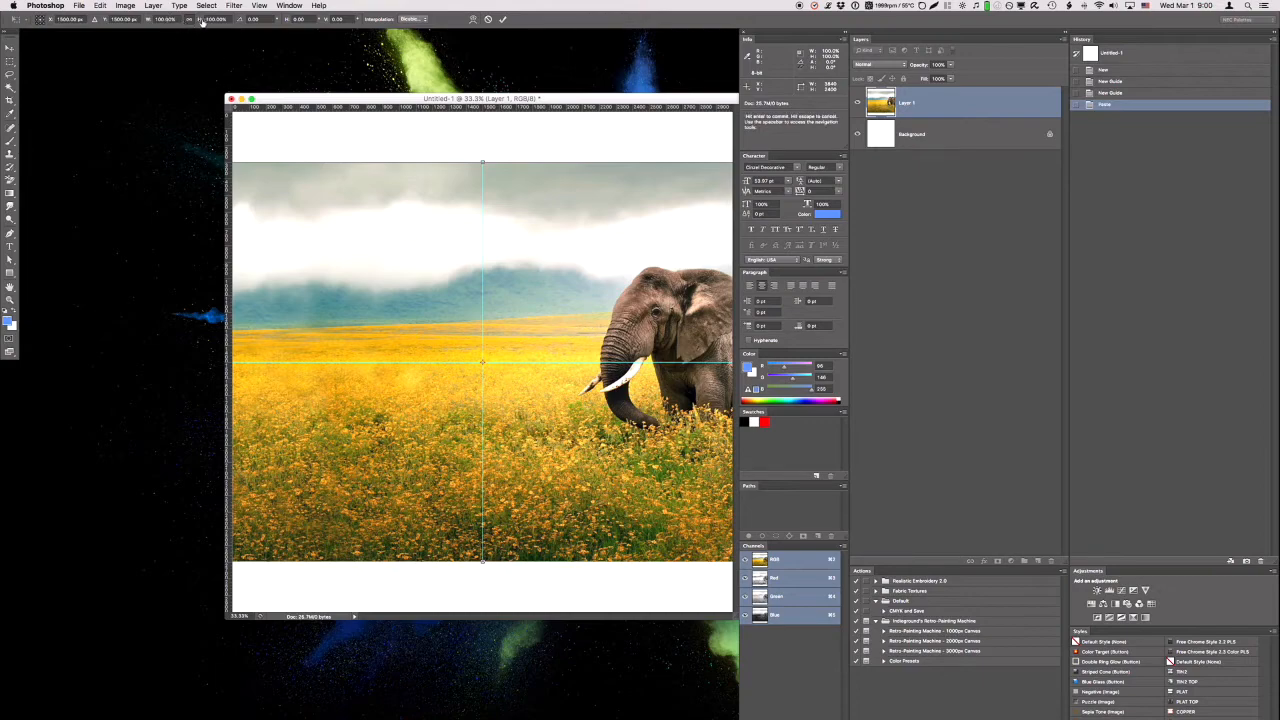
# Scale the elephant photo proportionally to 126% and shift it left until the whole elephant is on the canvas.
pyautogui.click(169, 19)
pyautogui.press('Up')
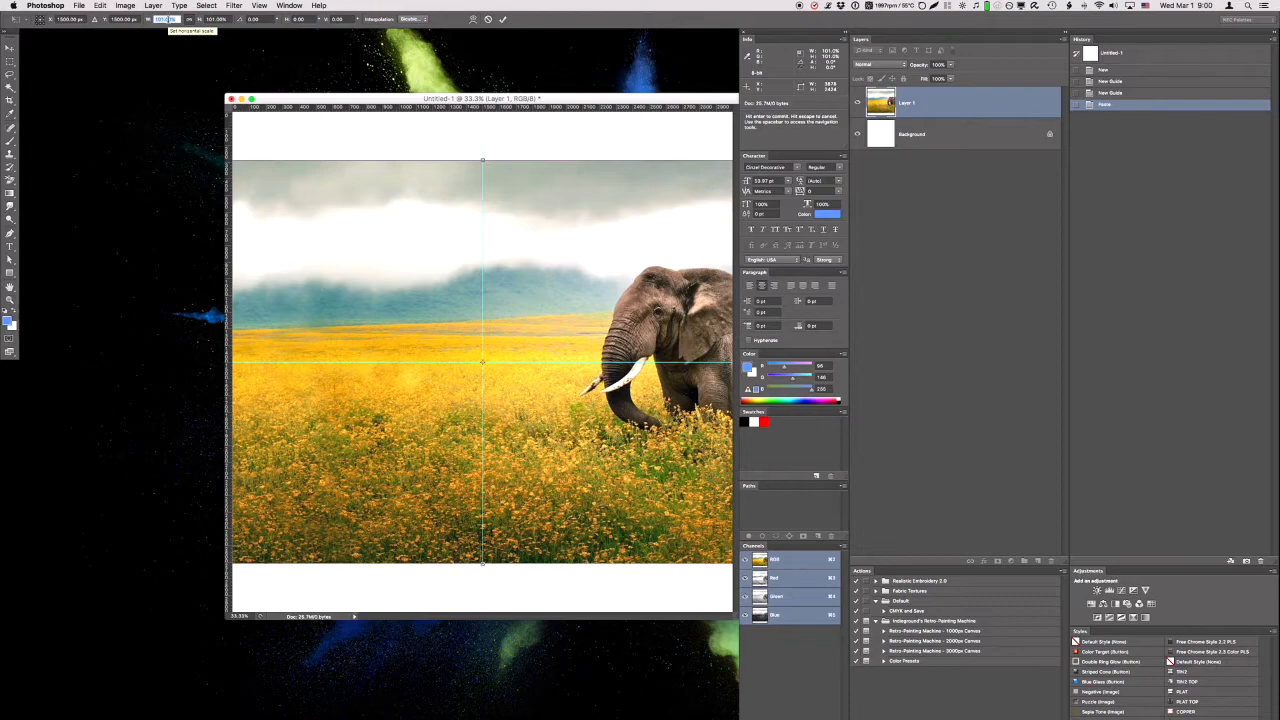
pyautogui.press('Down')
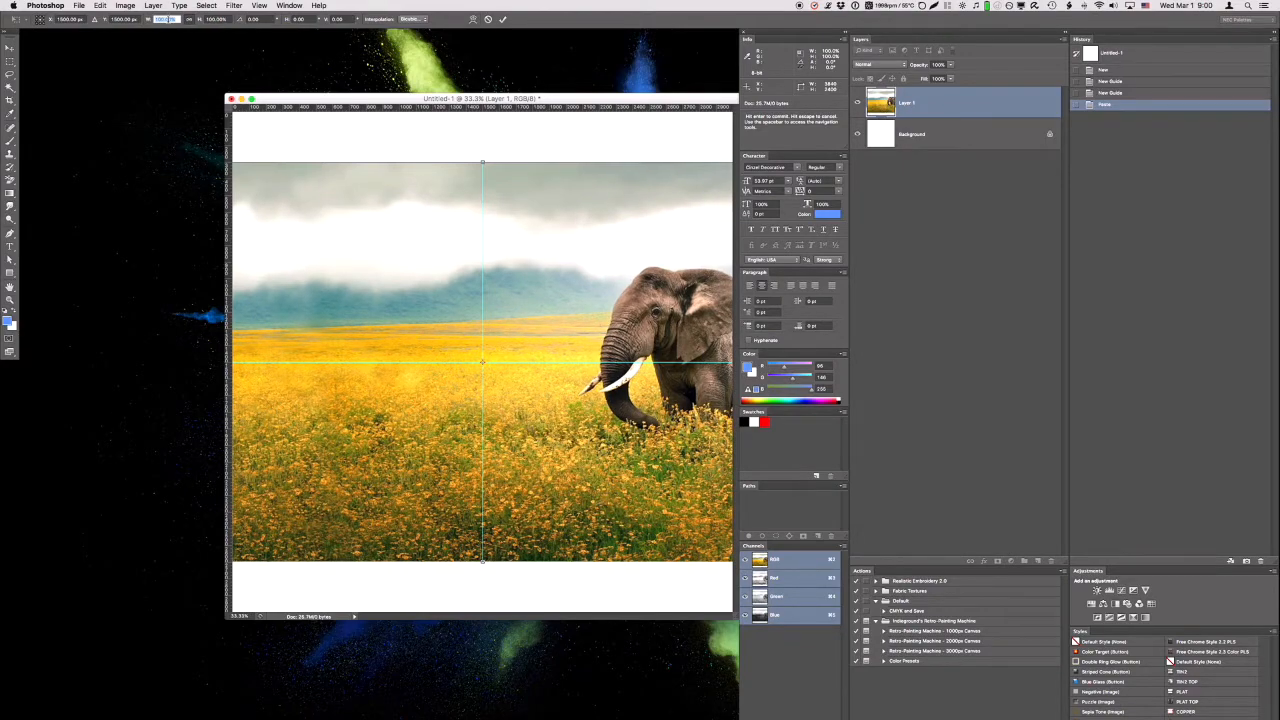
pyautogui.hotkey('shift', 'Up')
pyautogui.hotkey('shift', 'Up')
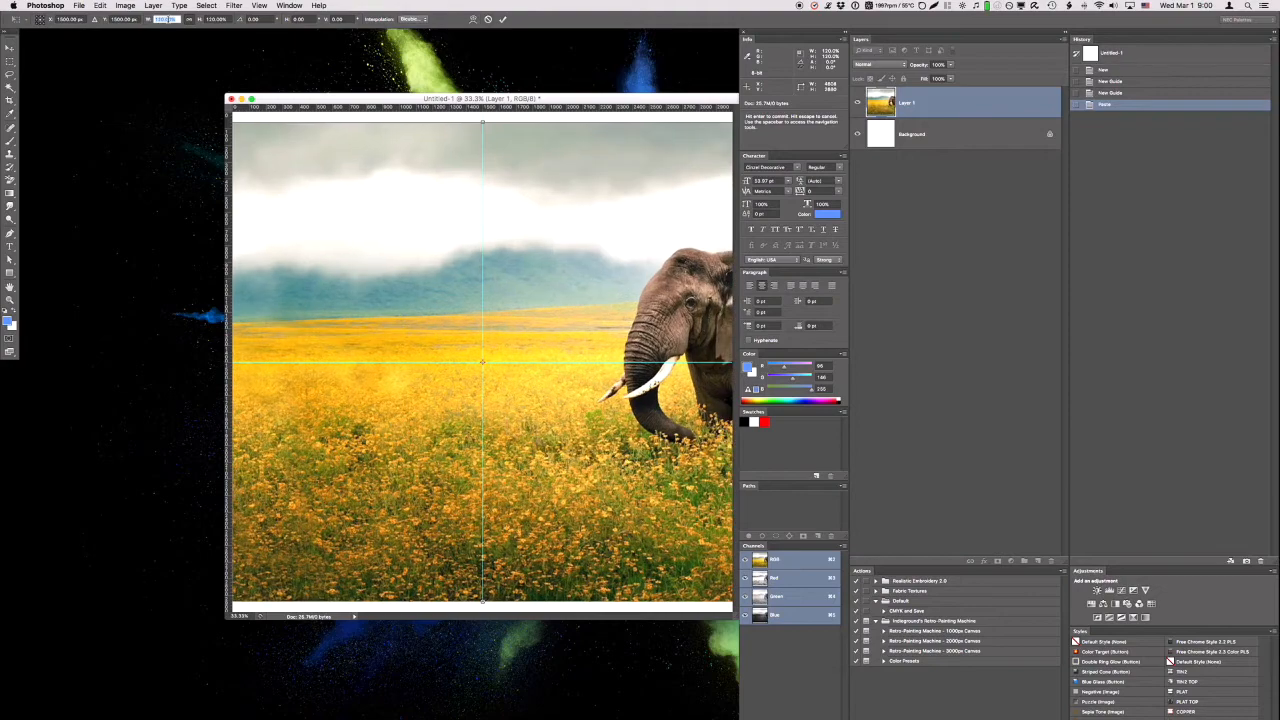
pyautogui.hotkey('shift', 'Up')
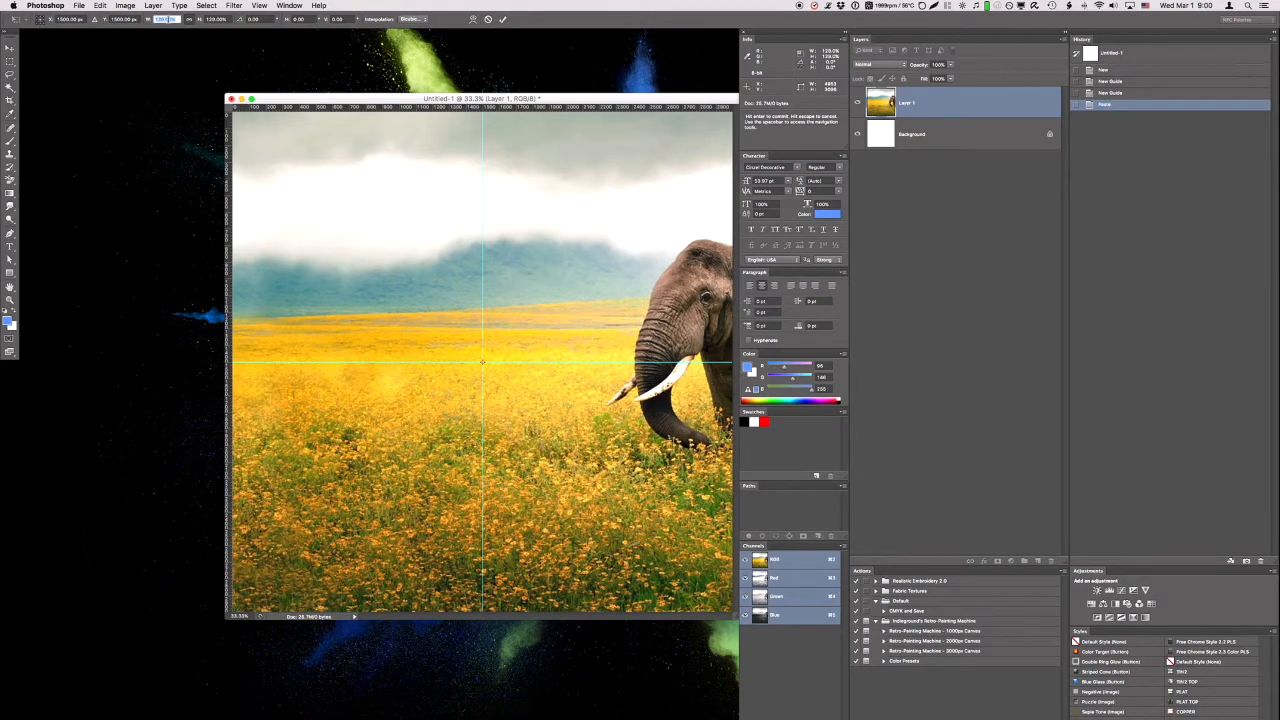
pyautogui.press('Up')
pyautogui.press('Down')
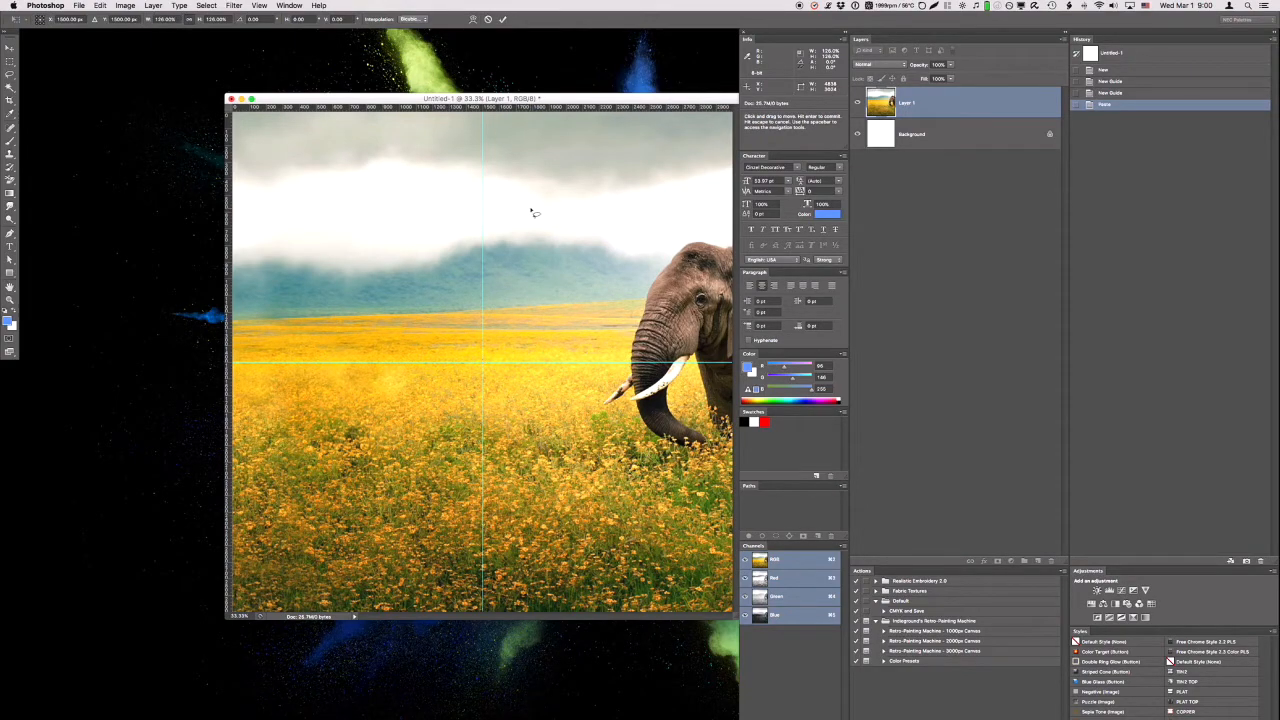
pyautogui.press('Return')
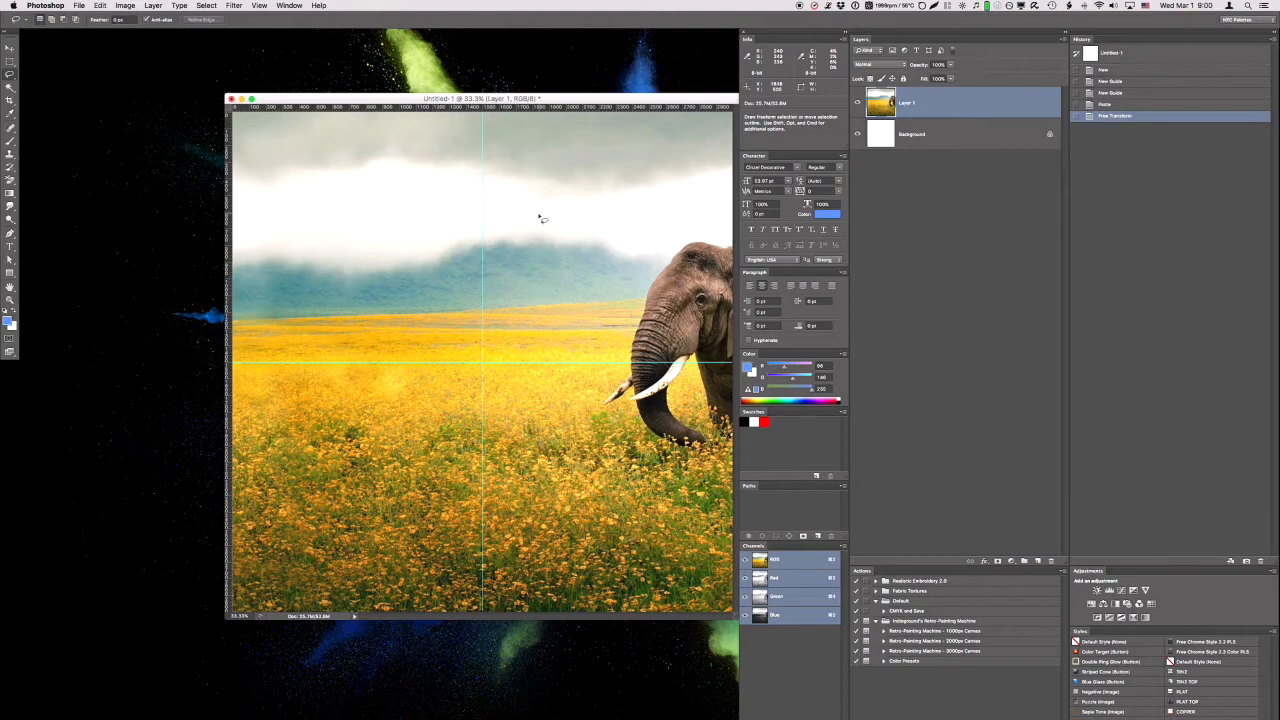
pyautogui.press('v')
pyautogui.moveTo(683, 269)
pyautogui.mouseDown()
pyautogui.moveTo(522, 281)
pyautogui.moveTo(532, 286)
pyautogui.mouseUp()
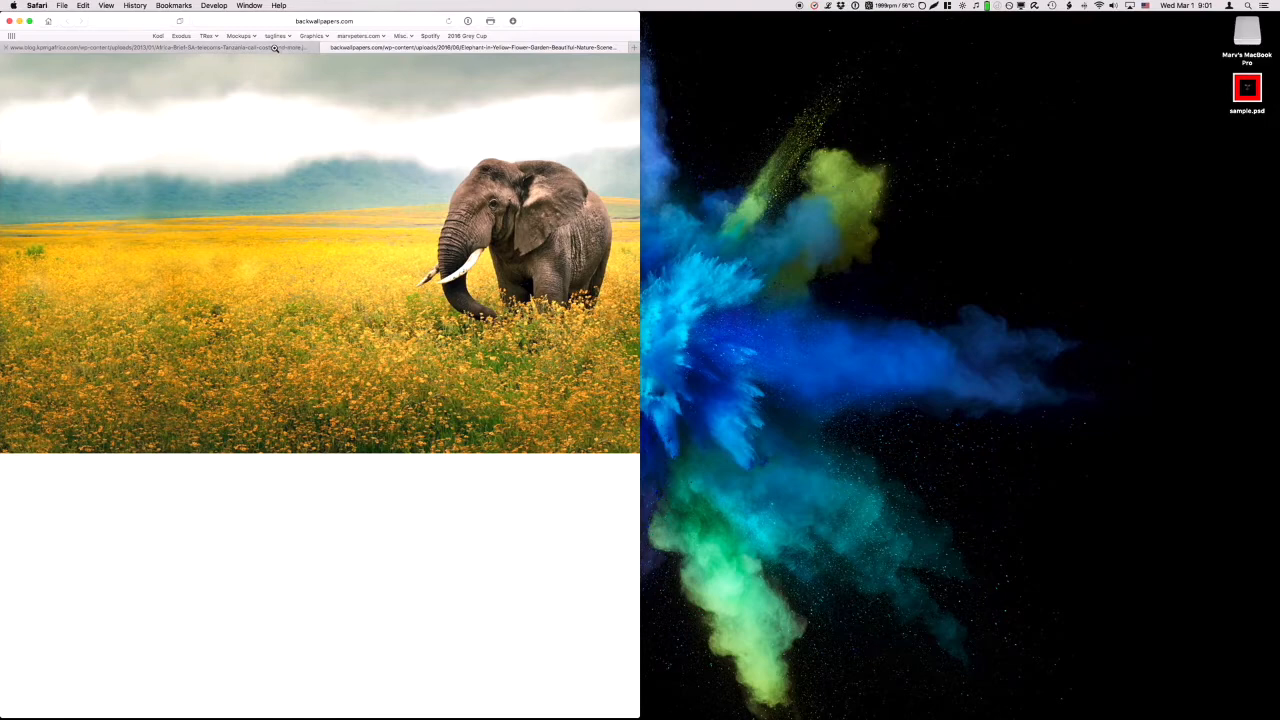
# Copy the acacia tree sunset photo from Safari and paste it directly above the Background layer in Photoshop.
pyautogui.click(276, 49)
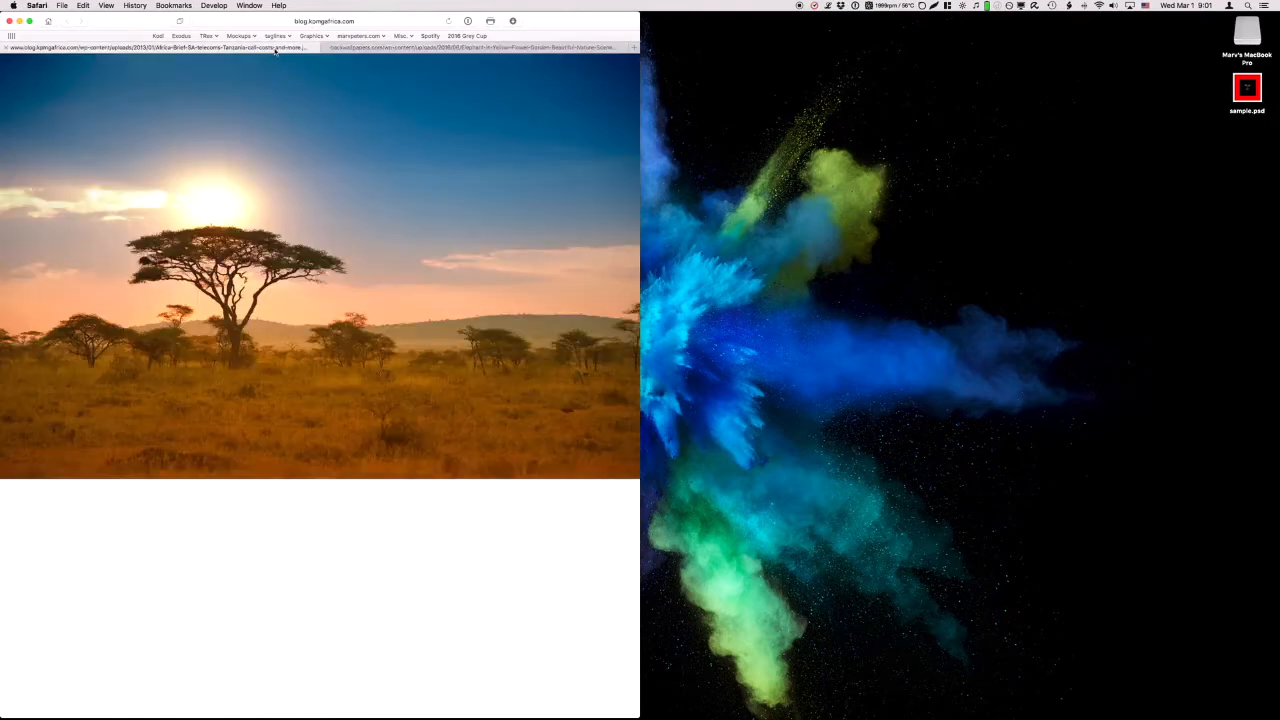
pyautogui.rightClick(345, 227)
pyautogui.click(389, 302)
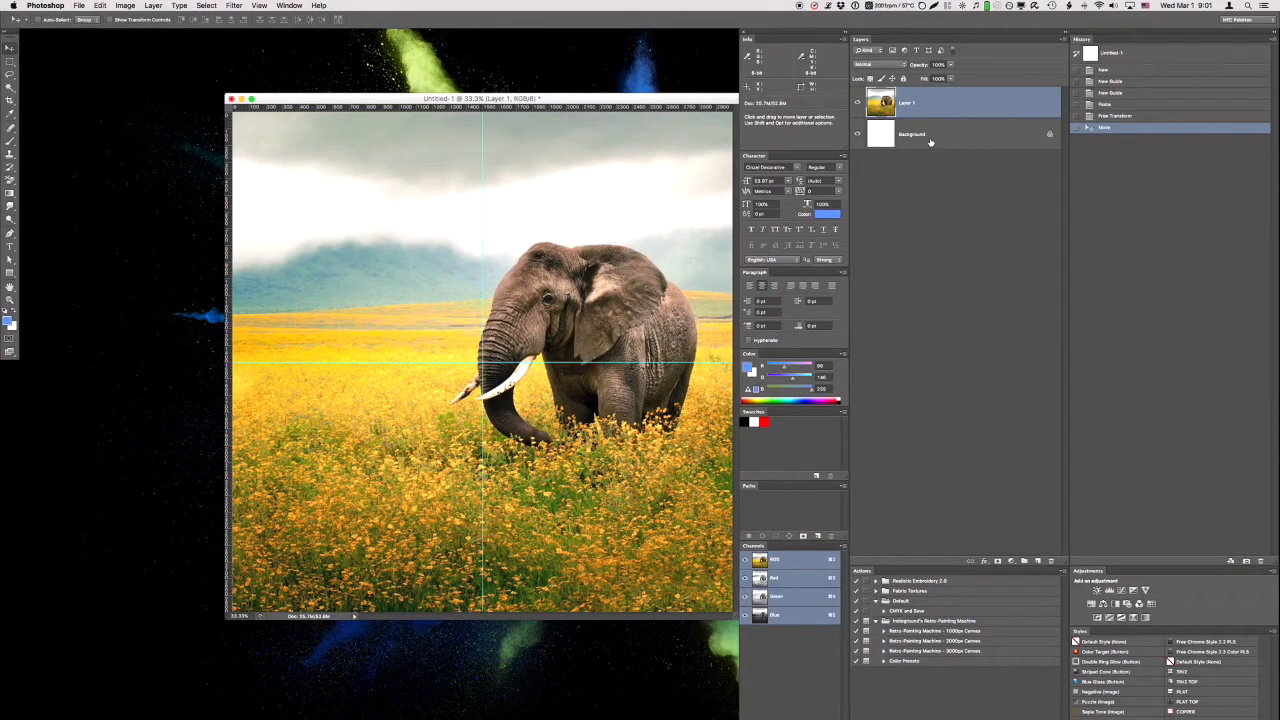
pyautogui.click(930, 140)
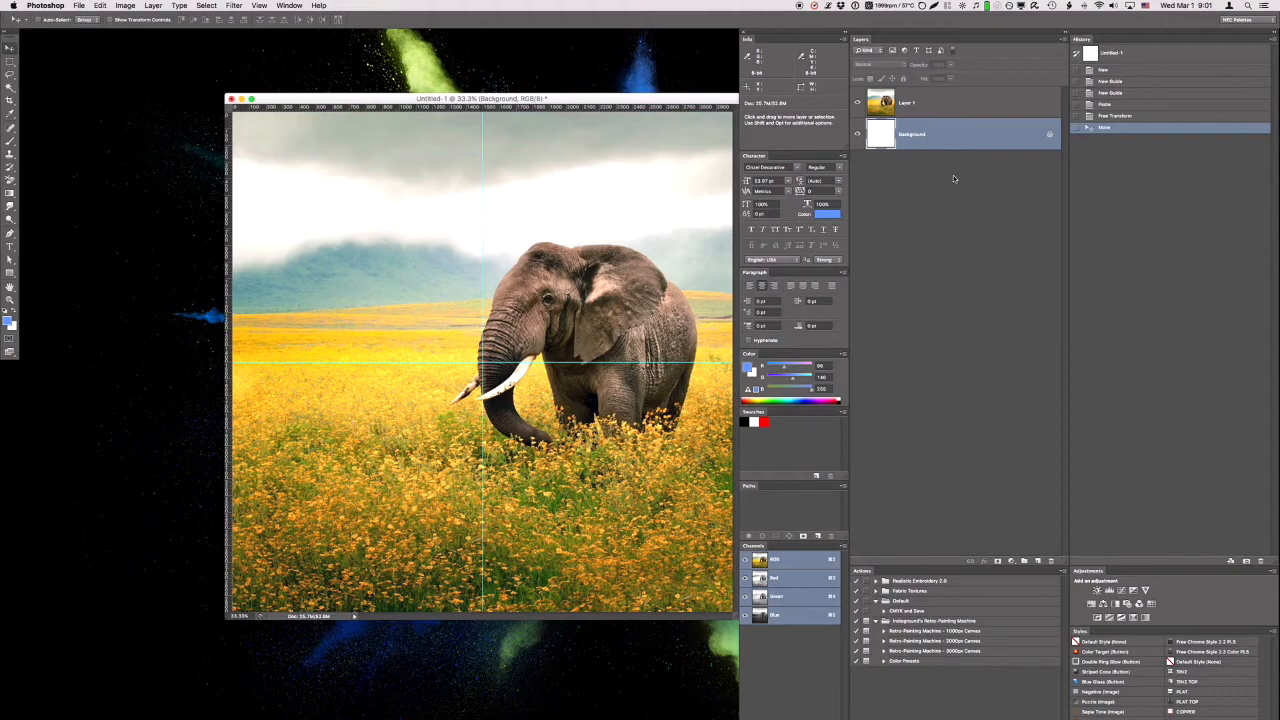
pyautogui.press('super+v')
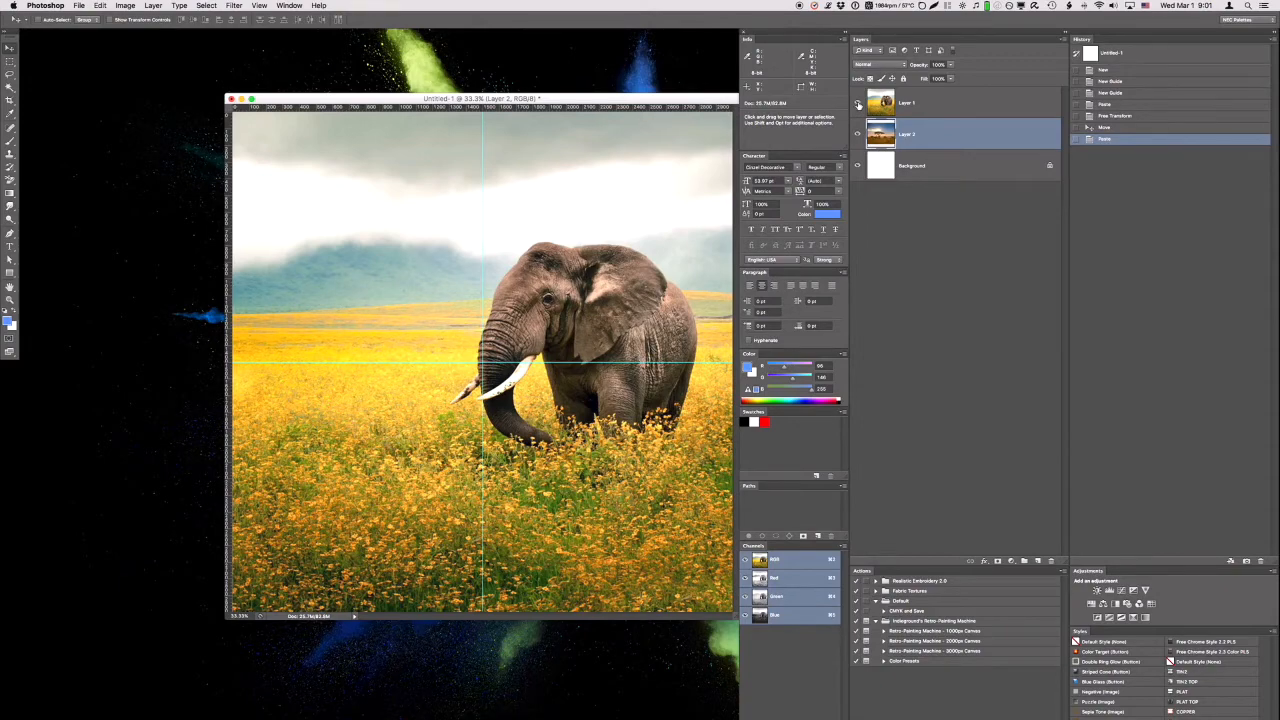
# Hide the elephant layer and centre the tree photo on the guide intersection in a Scale transform.
pyautogui.click(857, 104)
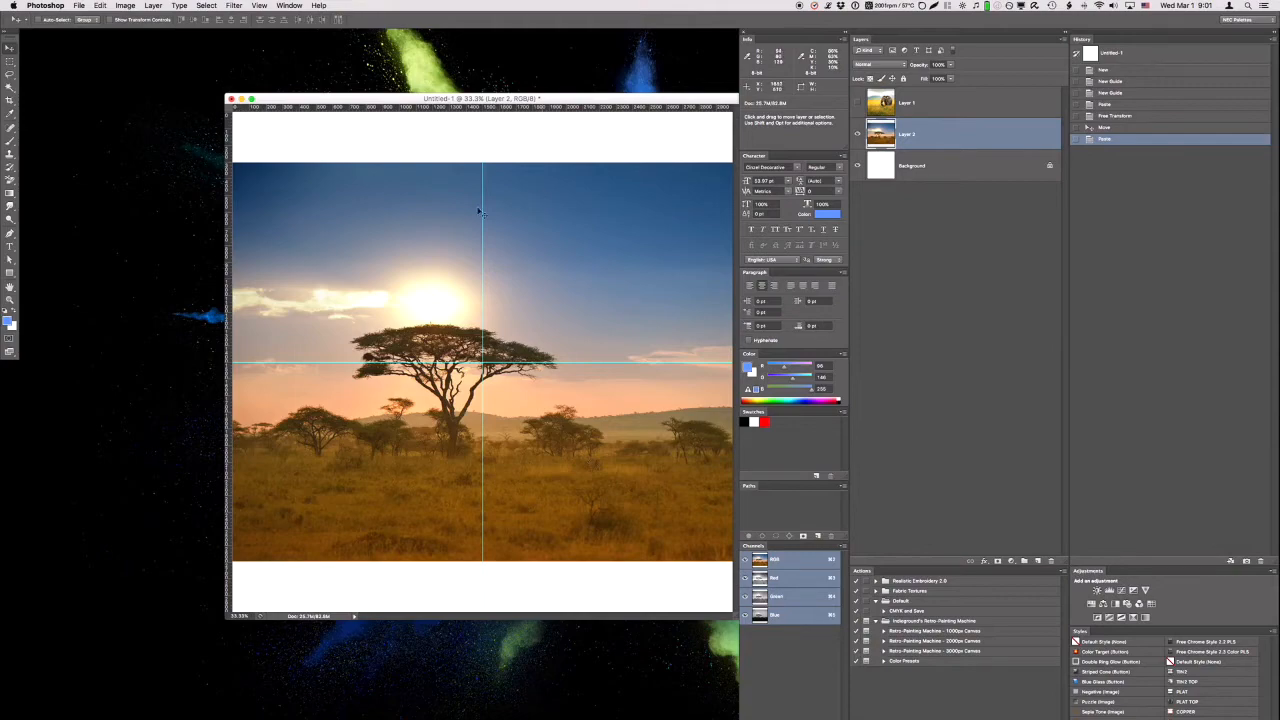
pyautogui.click(100, 5)
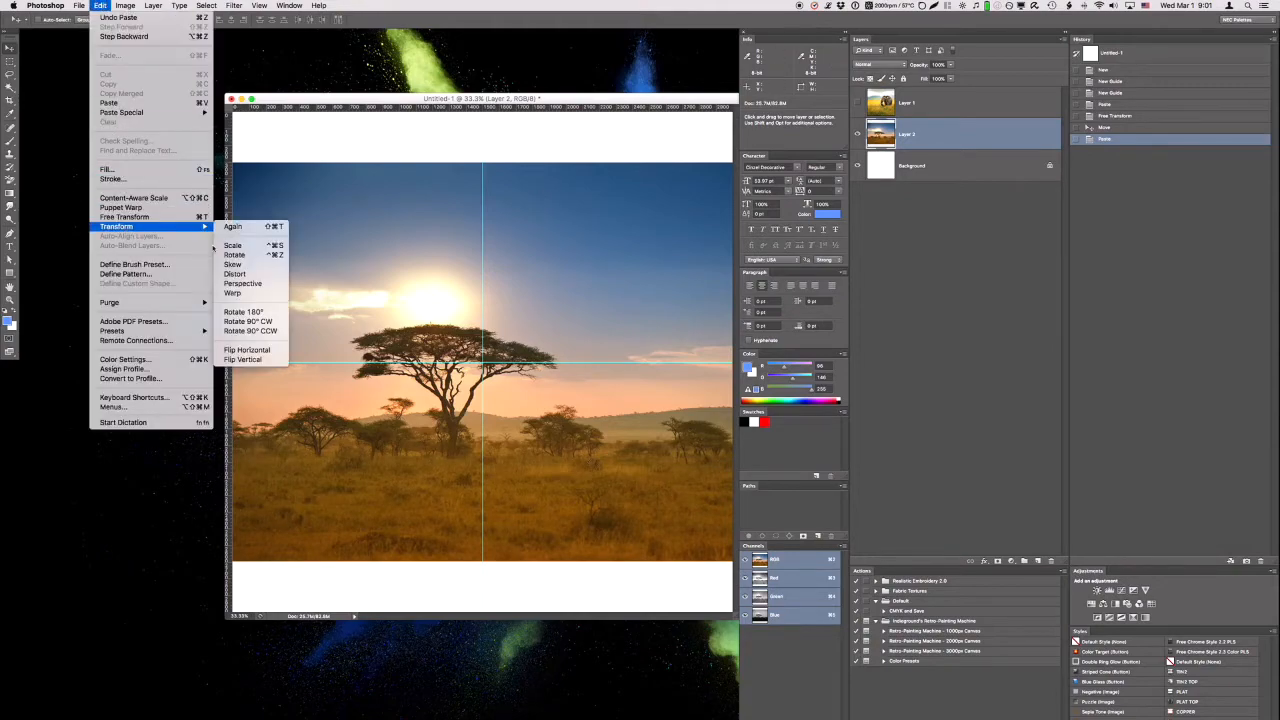
pyautogui.moveTo(205, 226)
pyautogui.click(236, 245)
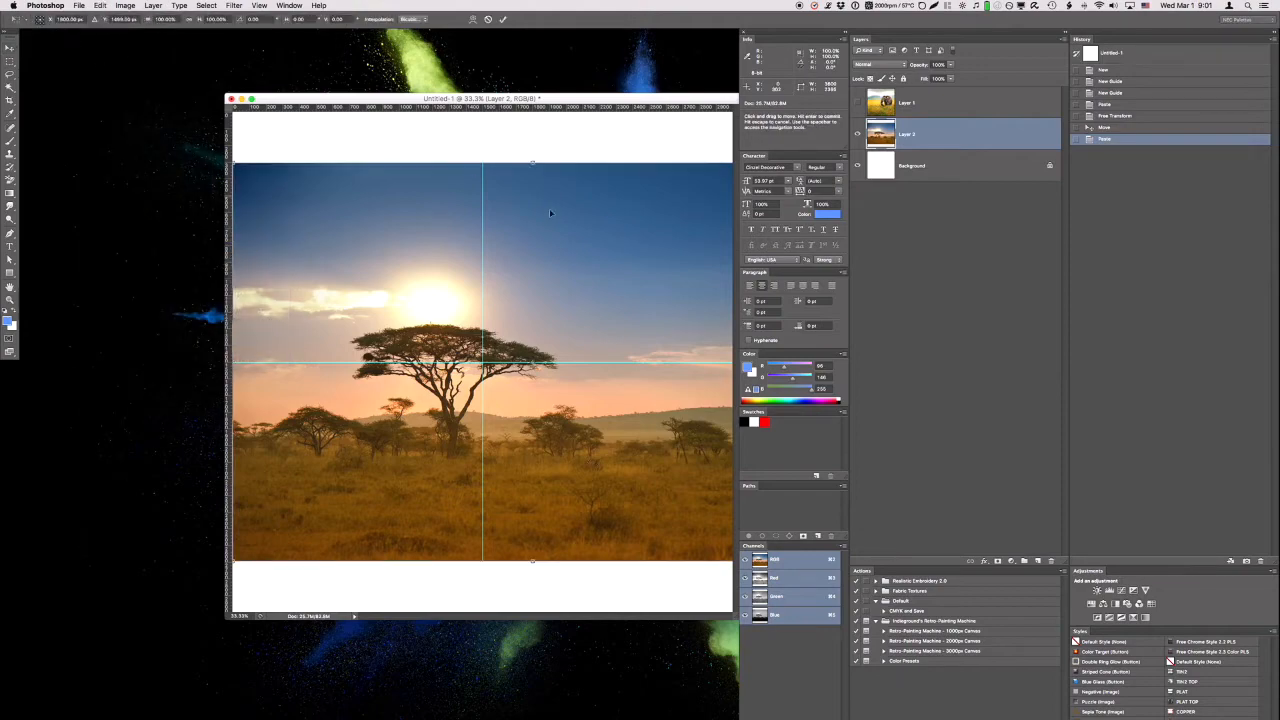
pyautogui.moveTo(656, 250); pyautogui.dragTo(606, 246)
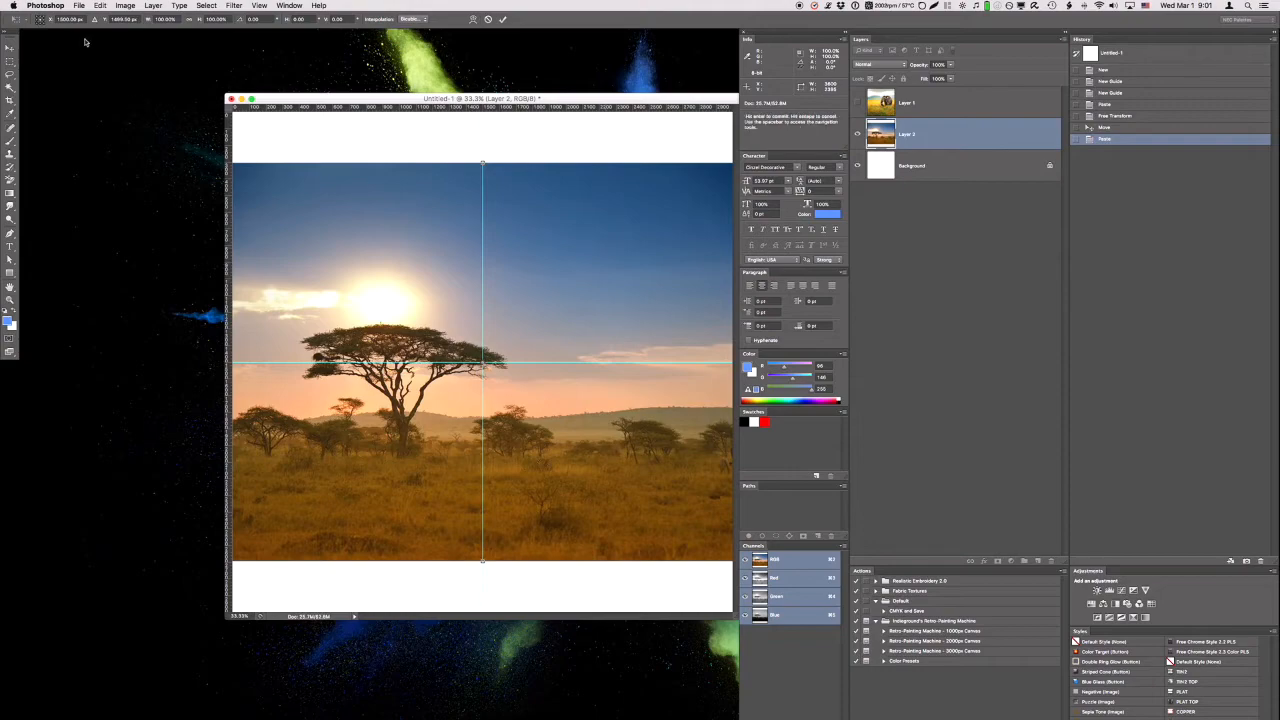
# Scale the tree photo proportionally to 126% so that it covers the canvas, and apply the transform.
pyautogui.click(166, 19)
pyautogui.hotkey('shift', 'Up')
pyautogui.hotkey('shift', 'Up')
pyautogui.hotkey('shift', 'Up')
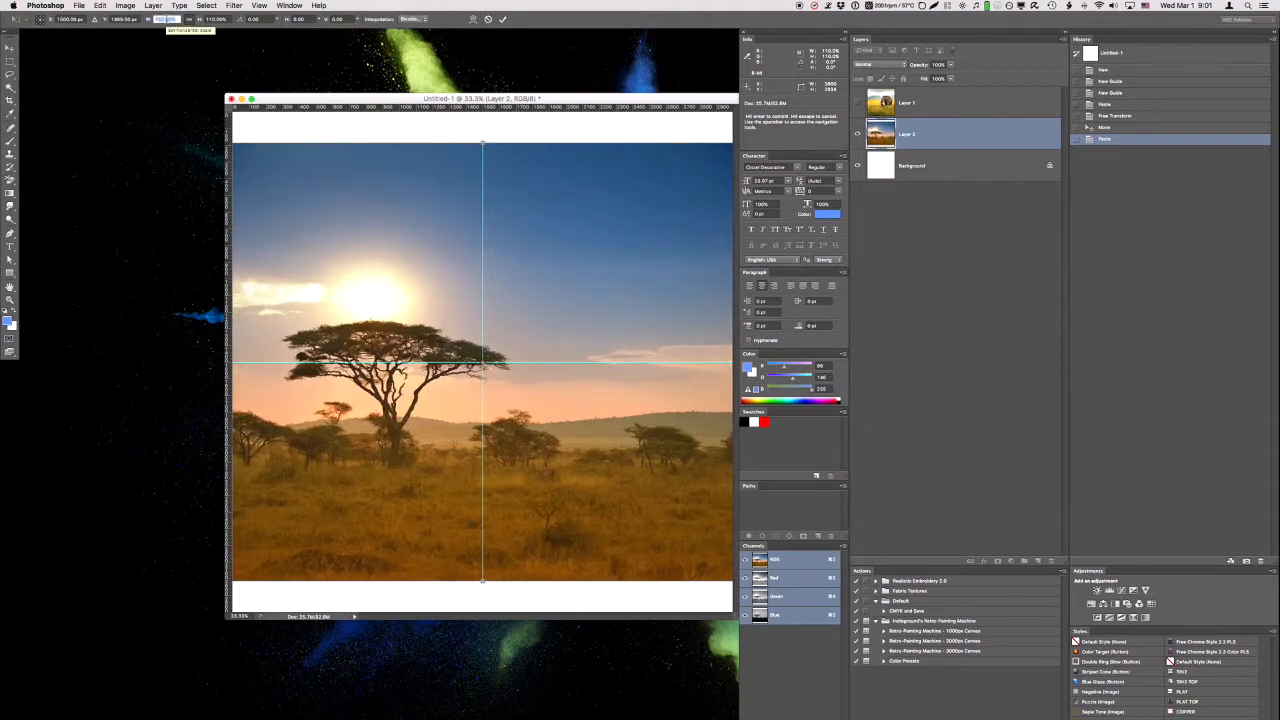
pyautogui.press('Down')
pyautogui.press('Down')
pyautogui.press('Down')
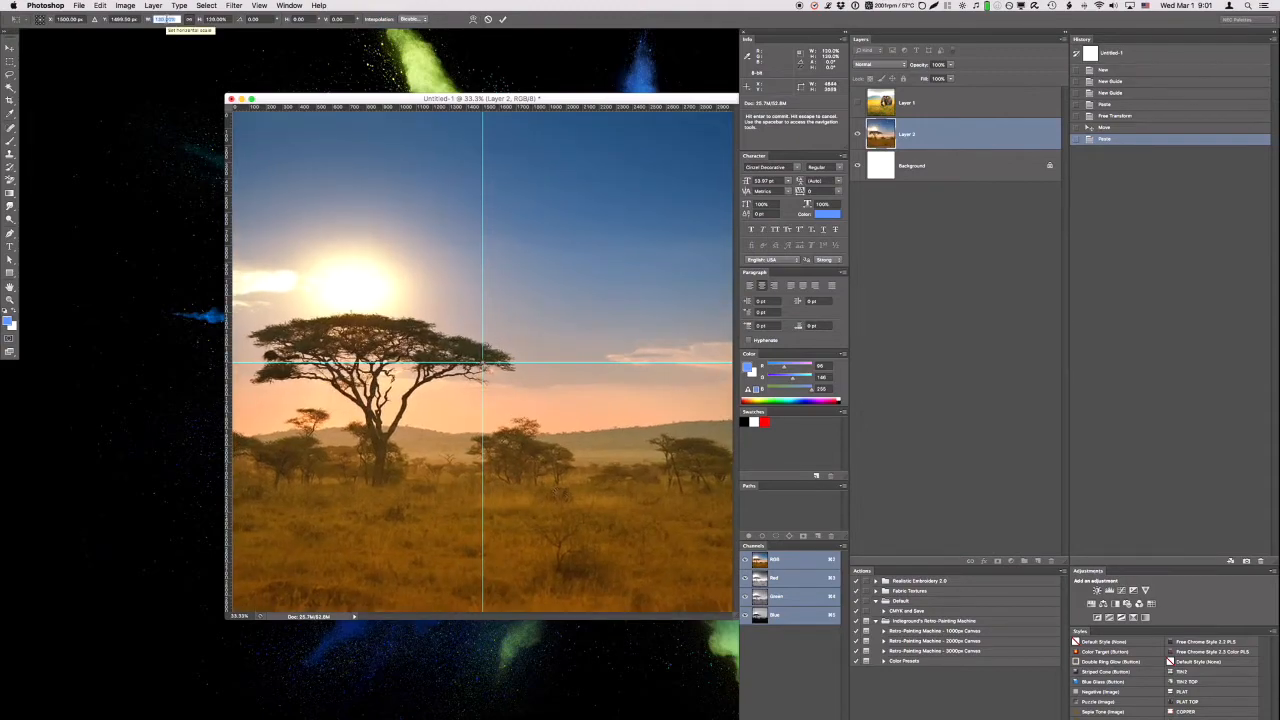
pyautogui.press('Down')
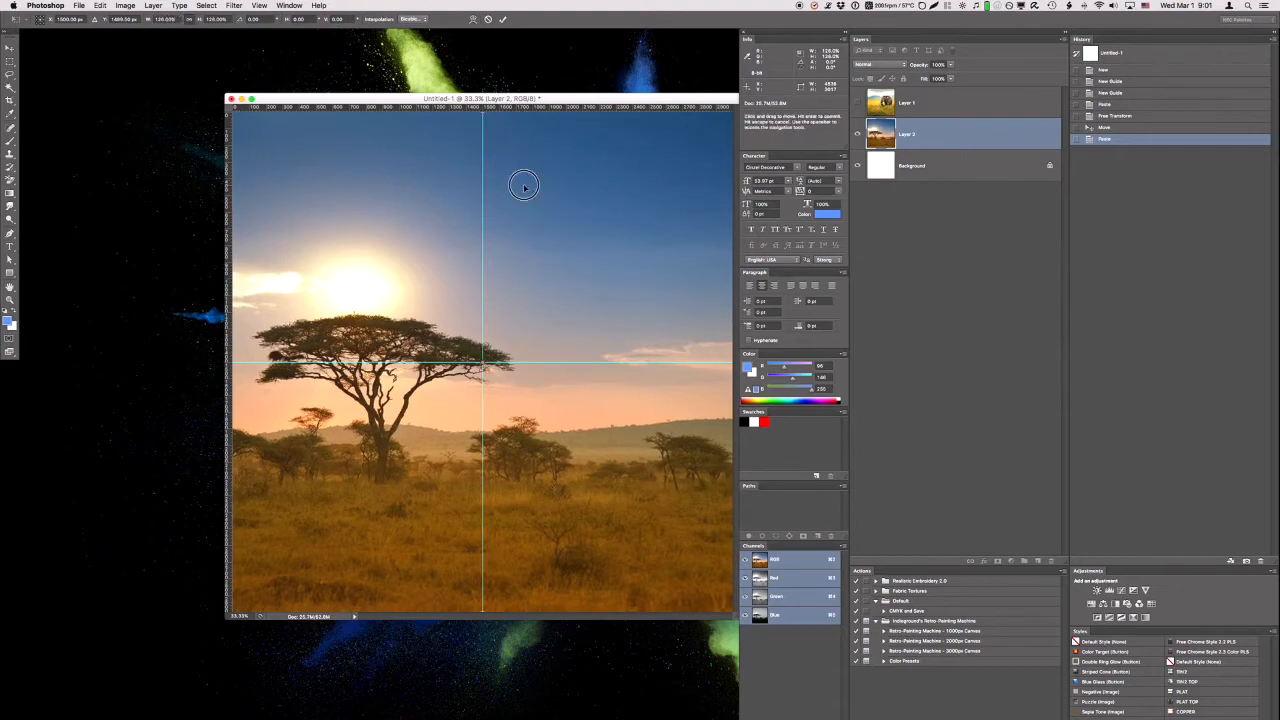
pyautogui.press('Return')
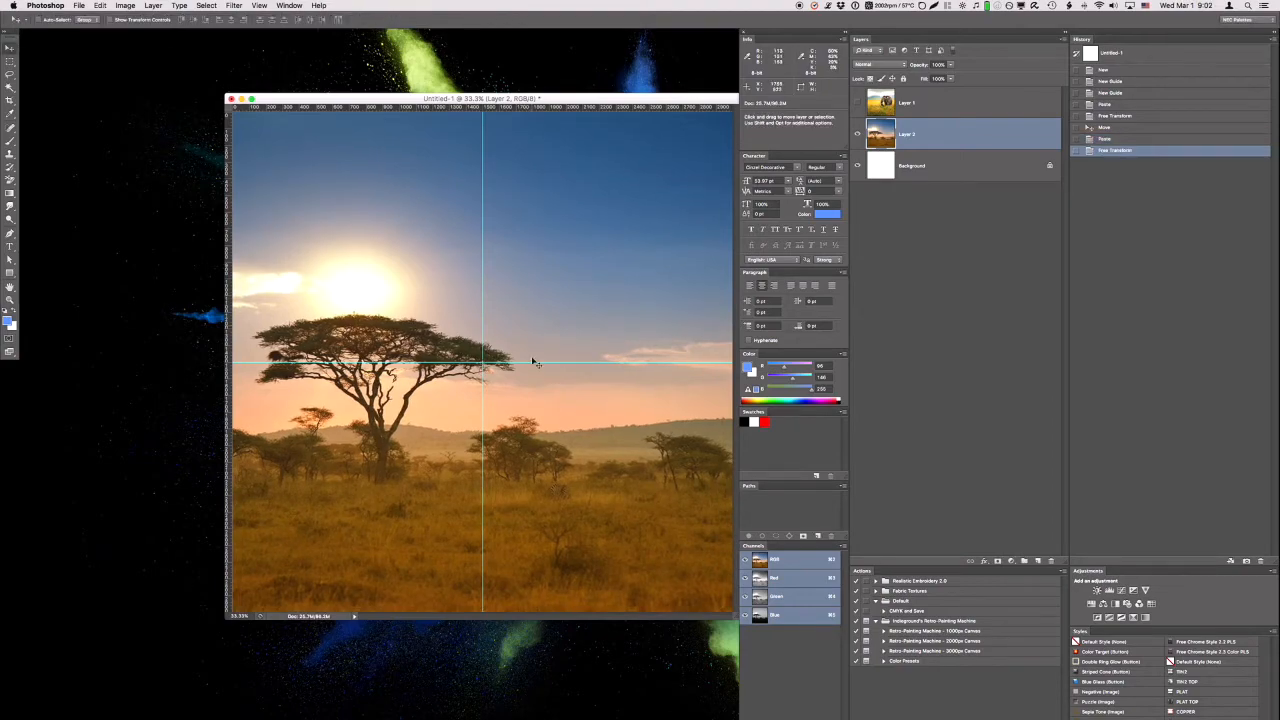
# Try moving the tree photo slightly upward on the canvas, and undo the move.
pyautogui.moveTo(576, 496); pyautogui.dragTo(579, 480)
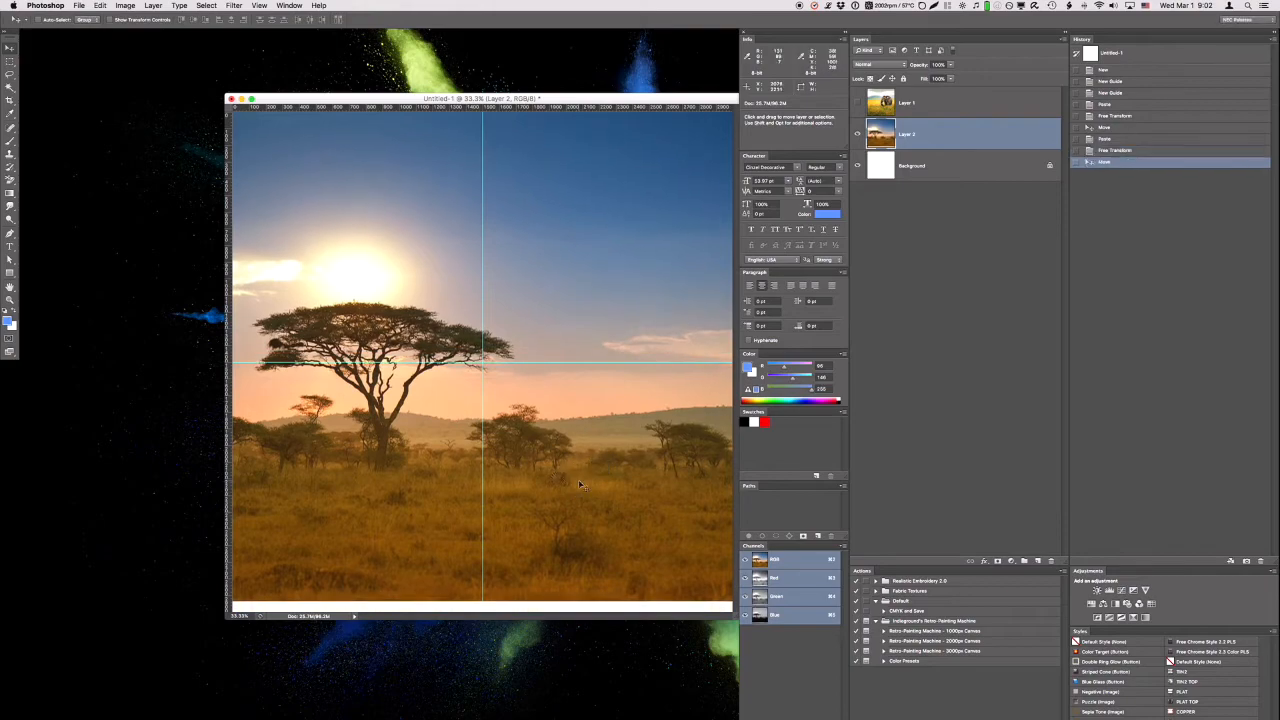
pyautogui.hotkey('ctrl', 'z')
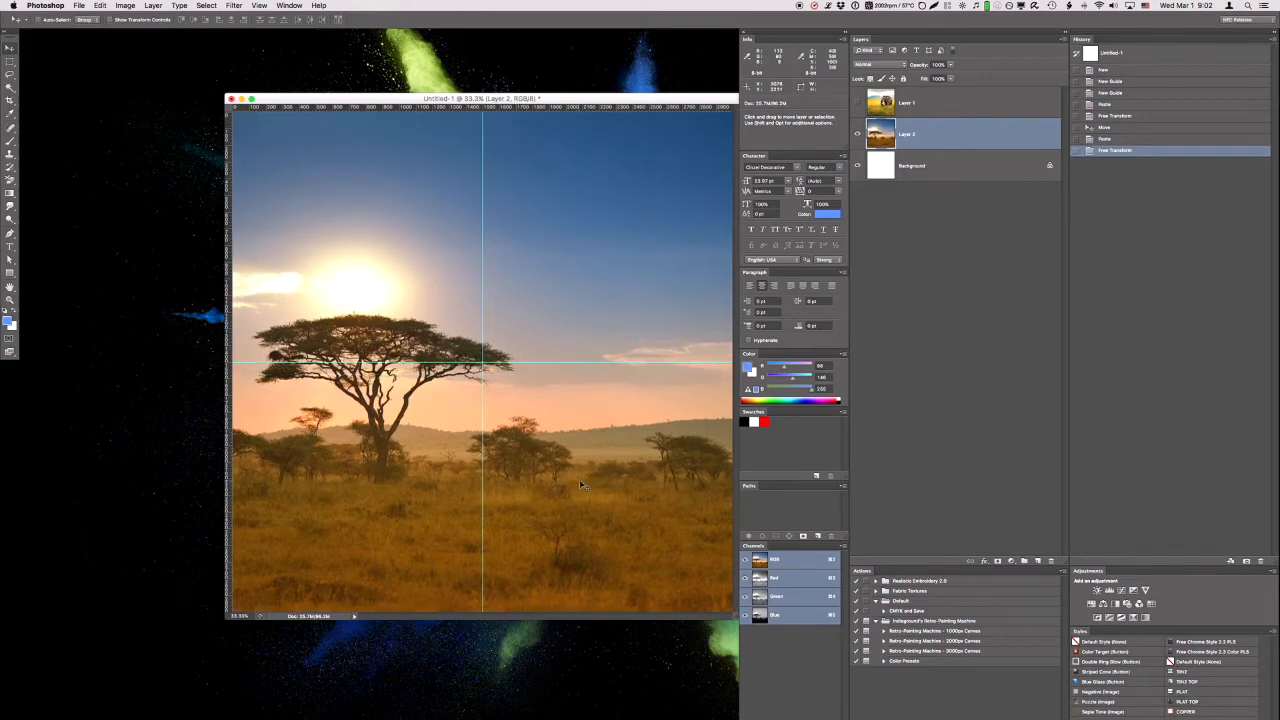
# Make the elephant layer, Layer 1, visible again and select it.
pyautogui.click(857, 104)
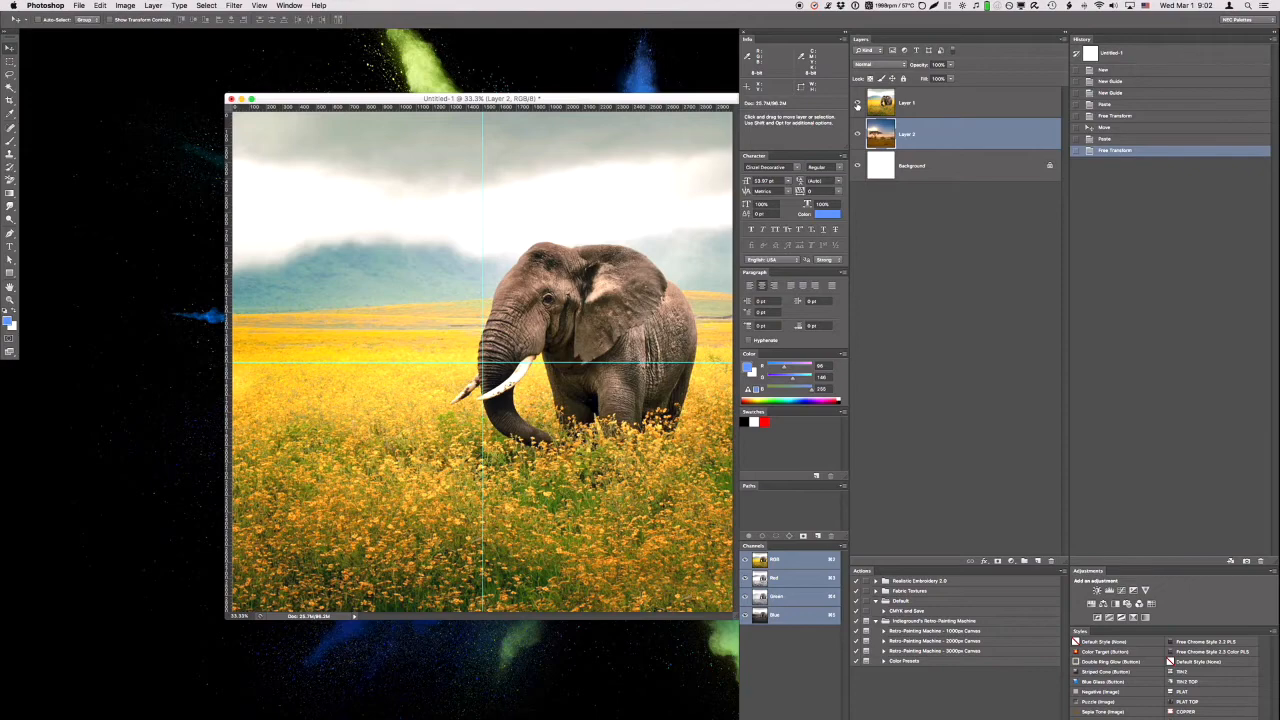
pyautogui.click(914, 112)
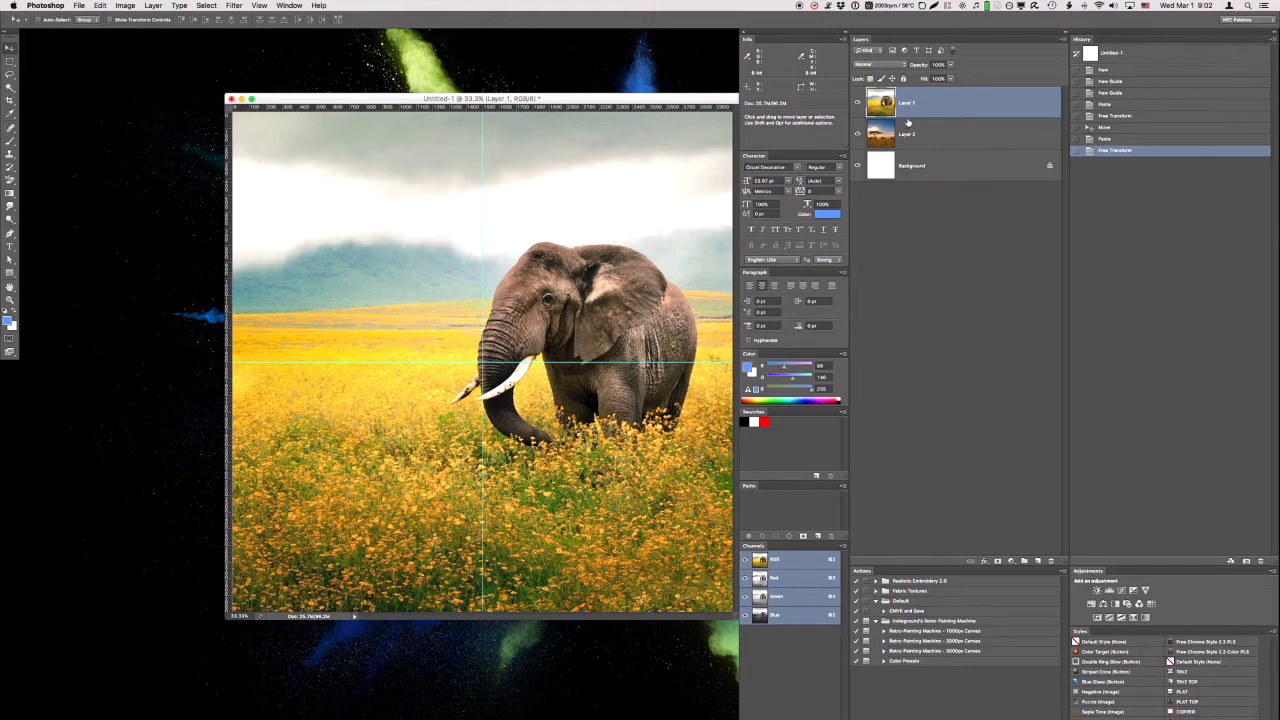
# Lock all attributes of Layer 1, and unlock the layer again.
pyautogui.click(903, 78)
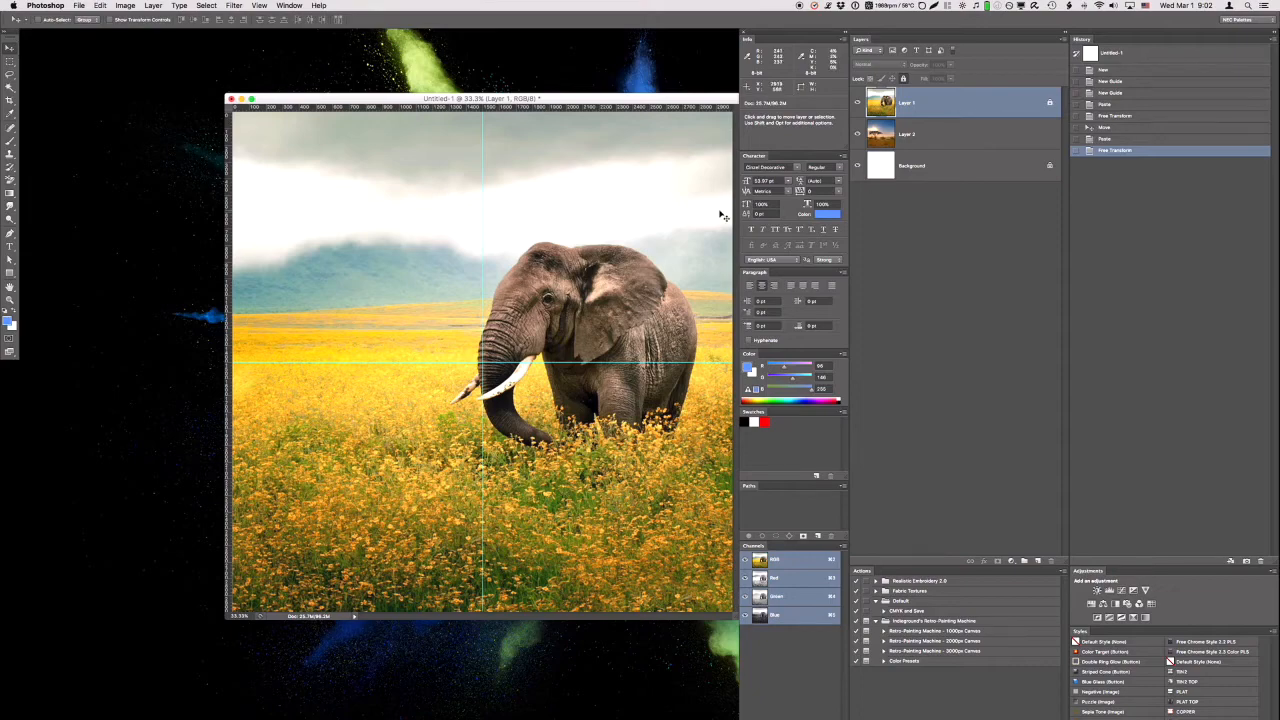
pyautogui.click(903, 78)
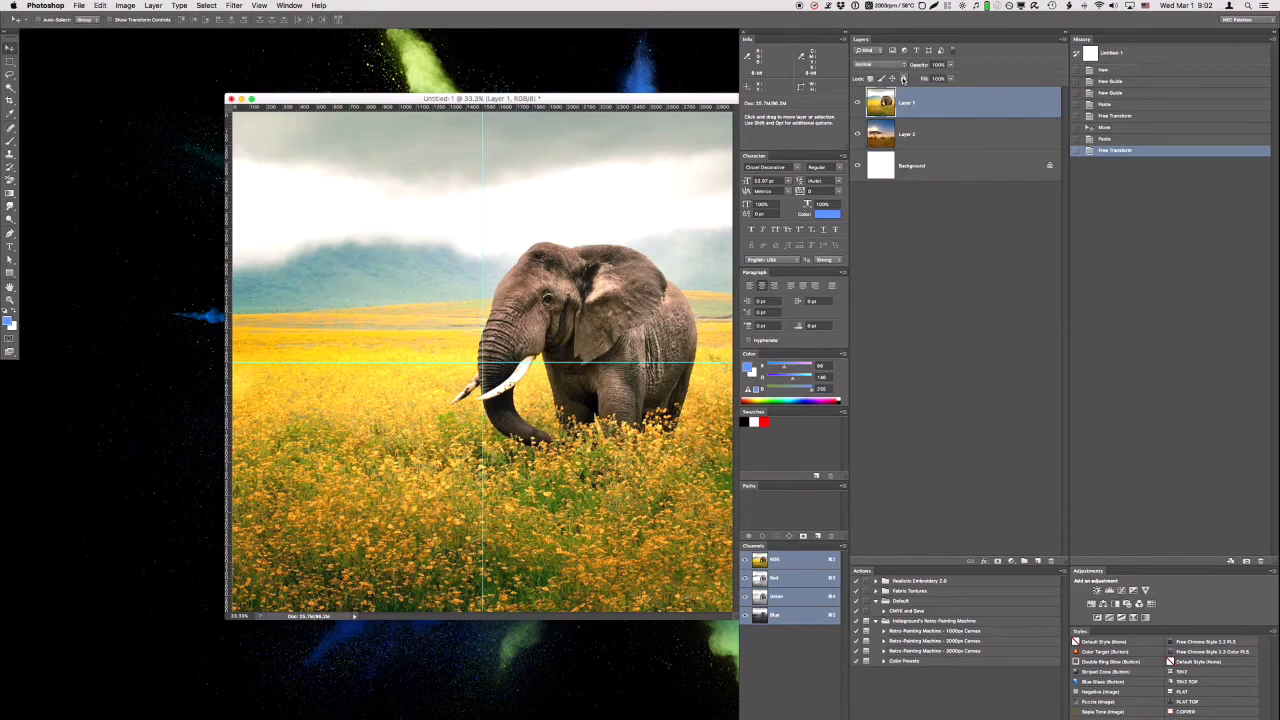
# Convert the locked Background into a regular layer, keeping the suggested name and settings.
pyautogui.click(951, 178)
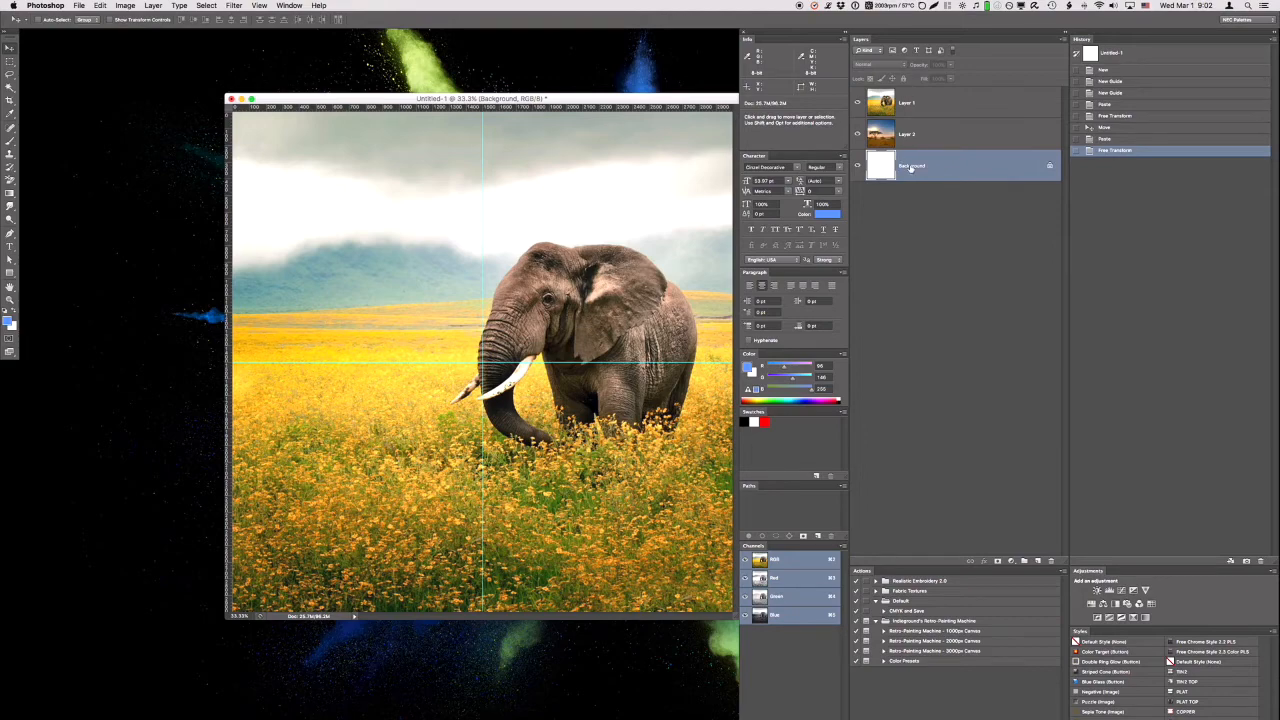
pyautogui.doubleClick(966, 169)
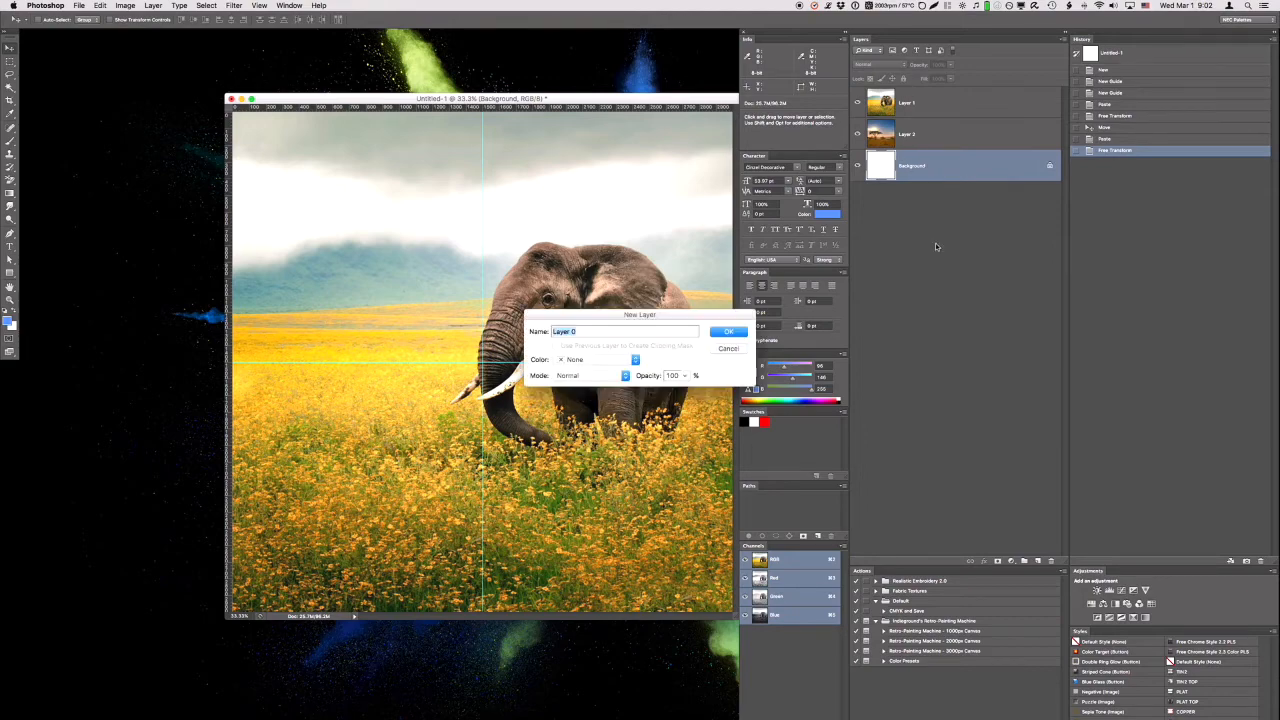
pyautogui.click(743, 334)
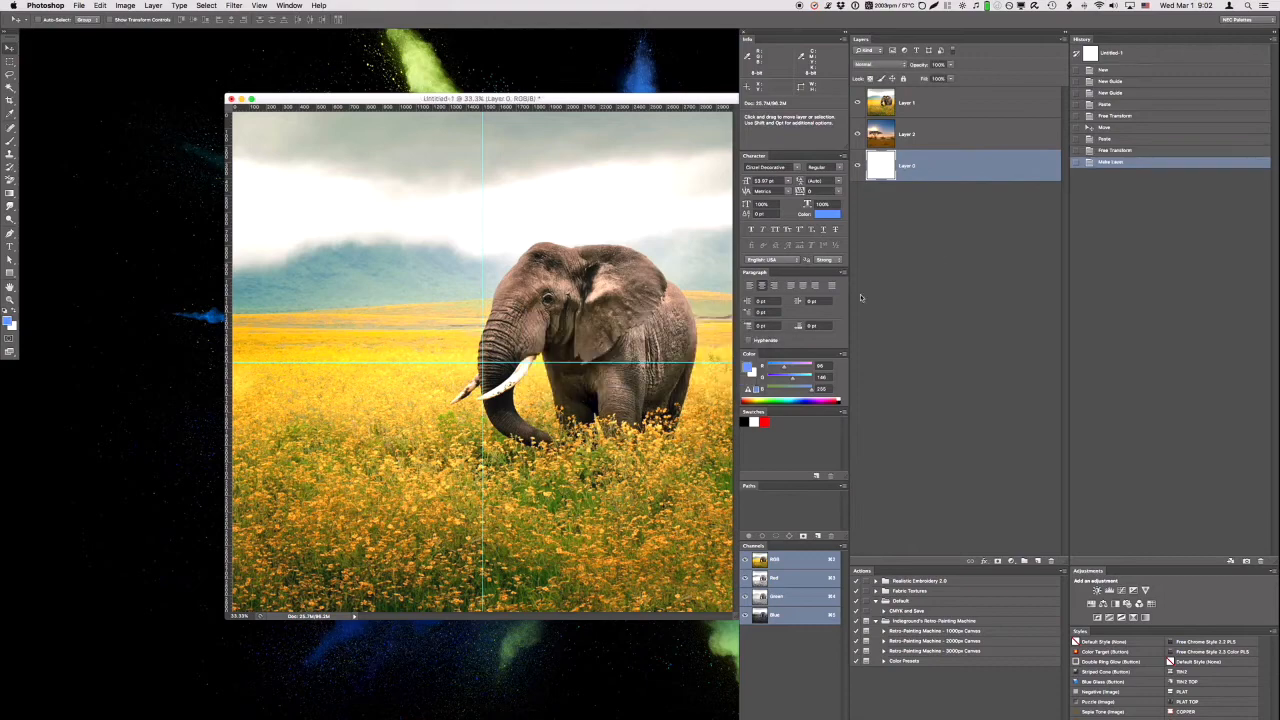
# Delete the plain white layer beneath the two photo layers.
pyautogui.rightClick(974, 167)
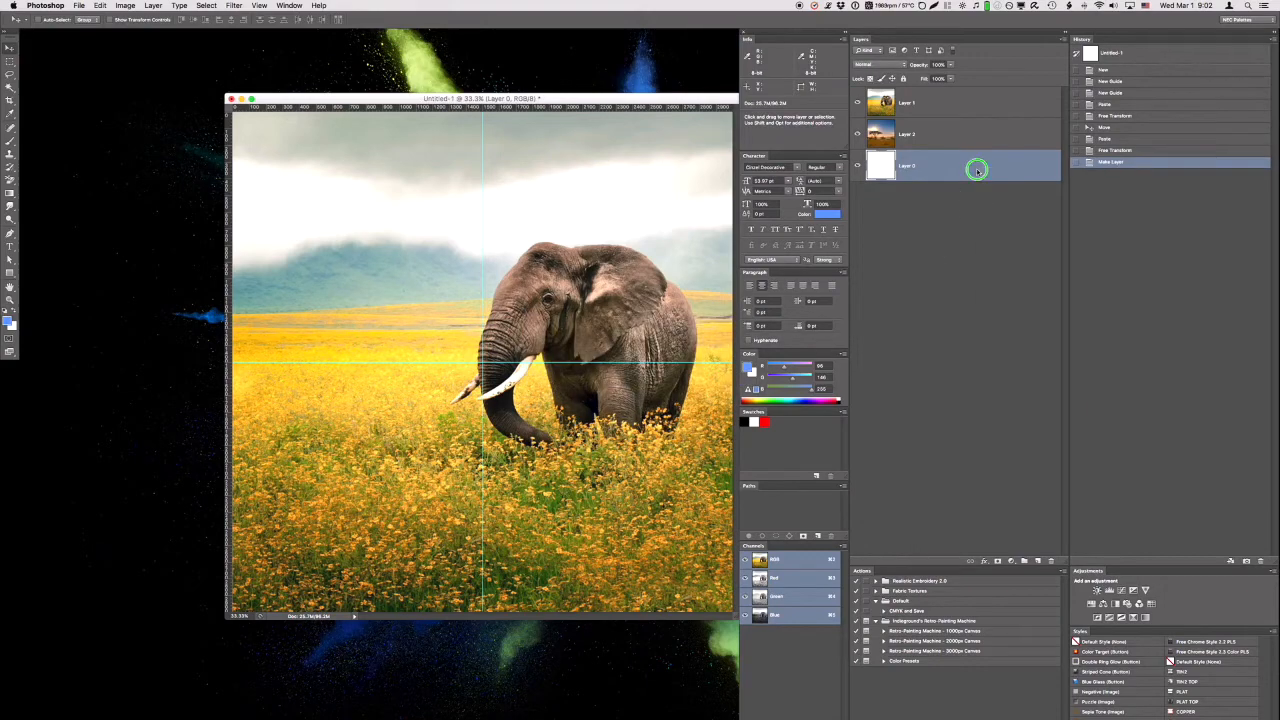
pyautogui.click(942, 213)
pyautogui.rightClick(942, 167)
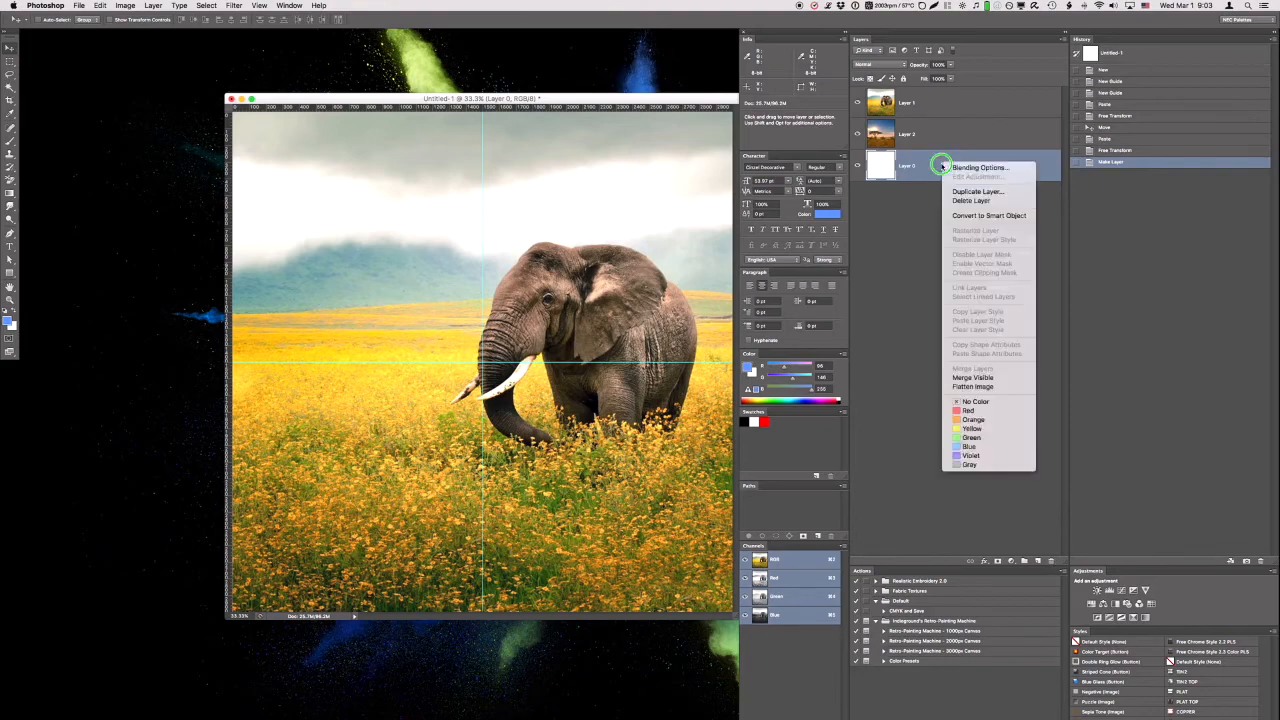
pyautogui.click(967, 200)
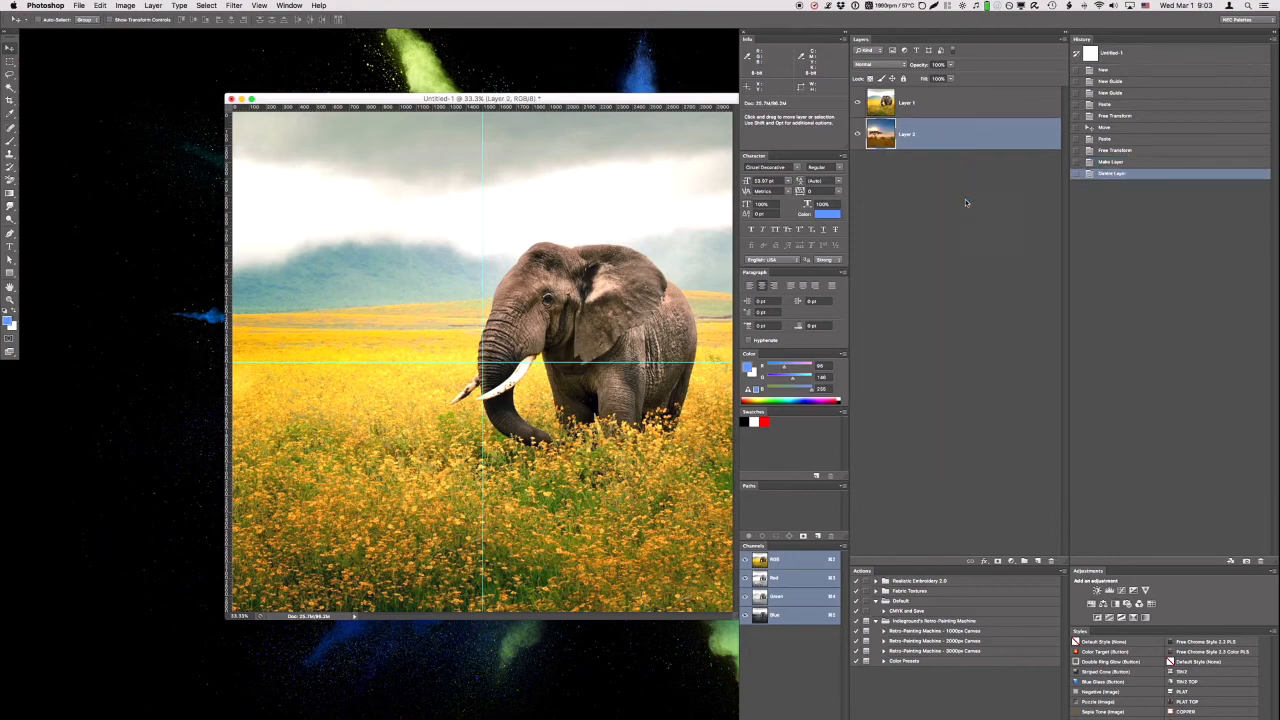
# Try Layer 1 at a reduced opacity of 40% over the tree photo, and restore it to 100%.
pyautogui.click(928, 114)
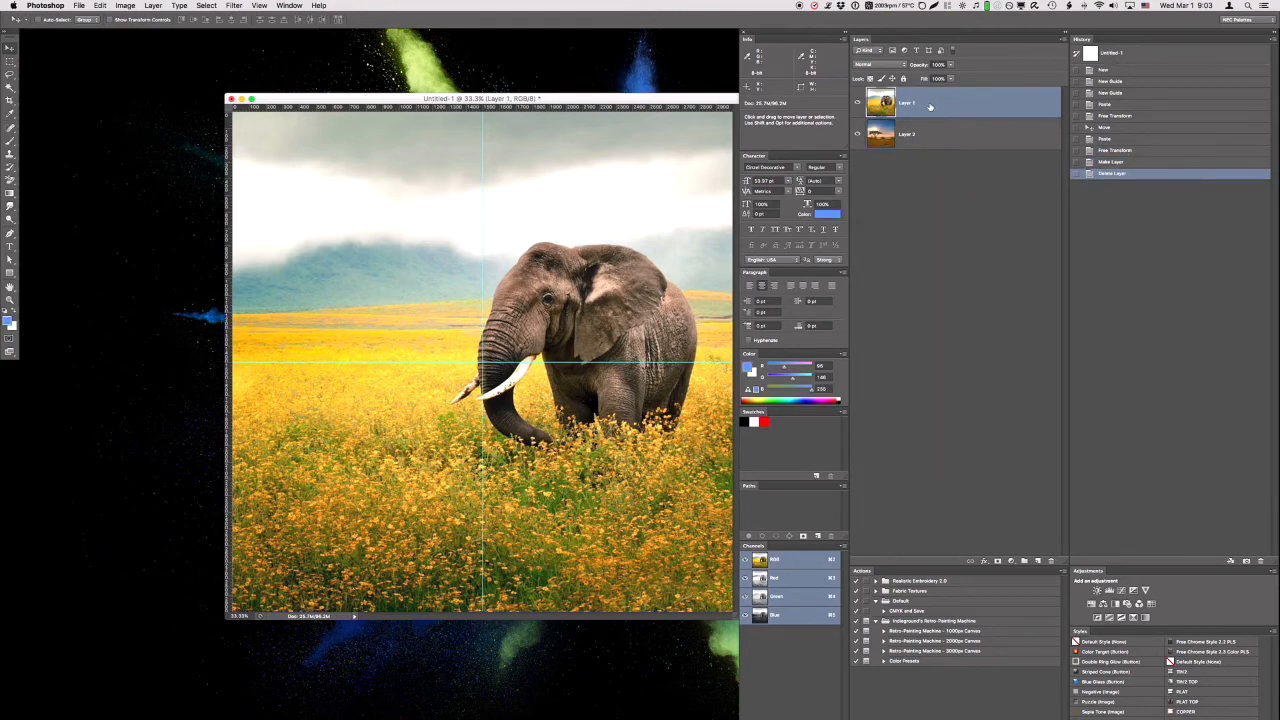
pyautogui.click(939, 65)
pyautogui.hotkey('shift', 'Down')
pyautogui.hotkey('shift', 'Down')
pyautogui.hotkey('shift', 'Down')
pyautogui.hotkey('shift', 'Down')
pyautogui.hotkey('shift', 'Down')
pyautogui.hotkey('shift', 'Down')
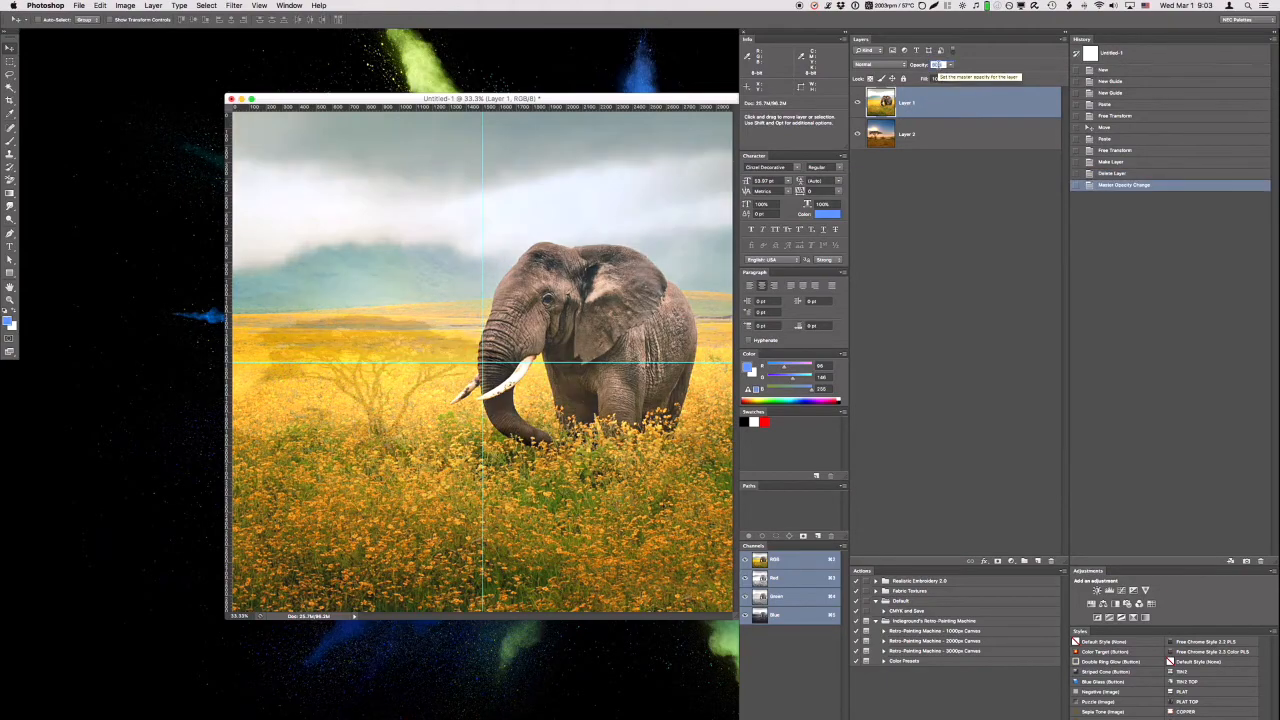
pyautogui.hotkey('shift', 'Up')
pyautogui.hotkey('shift', 'Up')
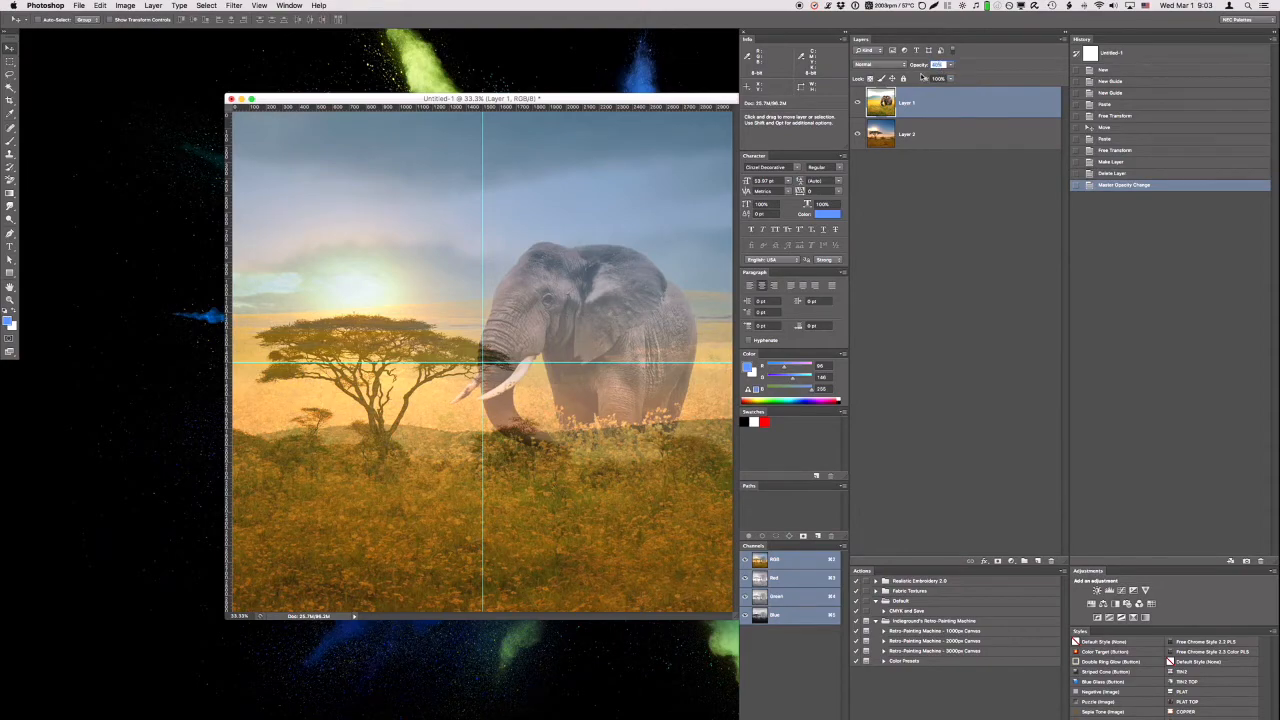
pyautogui.hotkey('shift', 'Up')
pyautogui.hotkey('shift', 'Up')
pyautogui.hotkey('shift', 'Up')
pyautogui.hotkey('shift', 'Up')
pyautogui.hotkey('shift', 'Up')
pyautogui.hotkey('shift', 'Up')
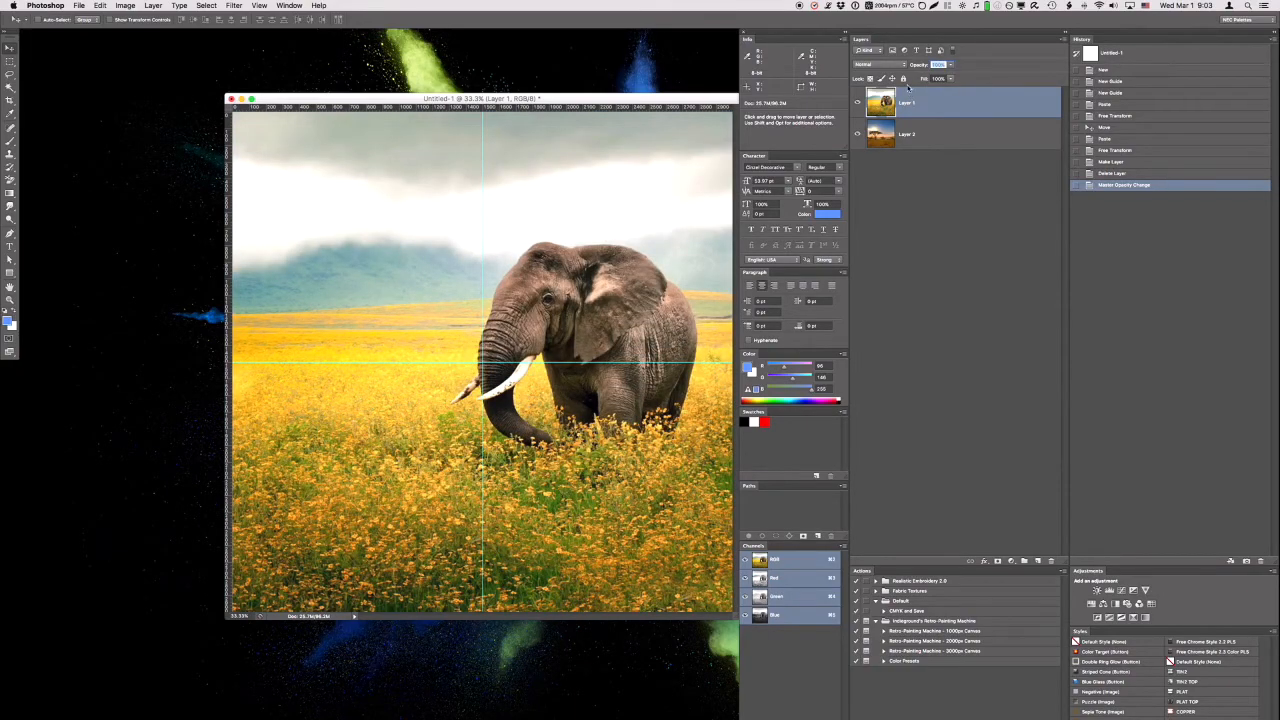
# Try the darkening blend modes on Layer 1 in order: Darken, Multiply, Color Burn, Linear Burn and Darker Color.
pyautogui.click(893, 68)
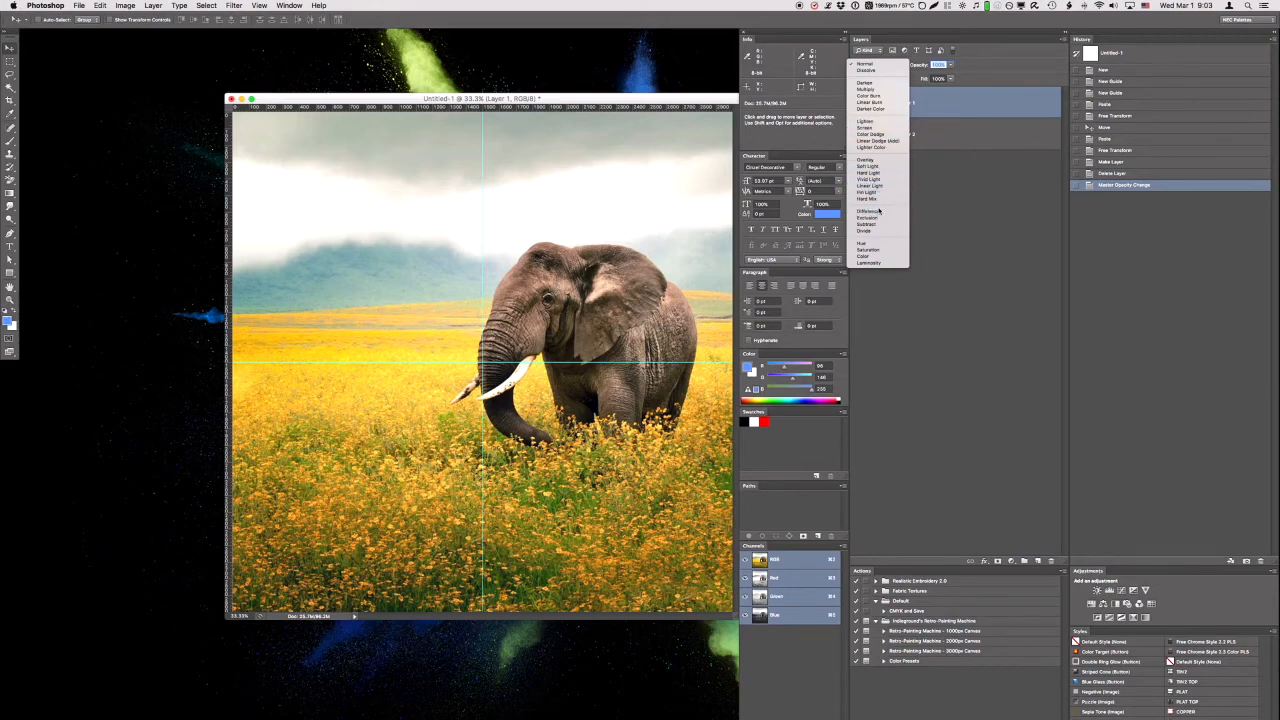
pyautogui.click(869, 82)
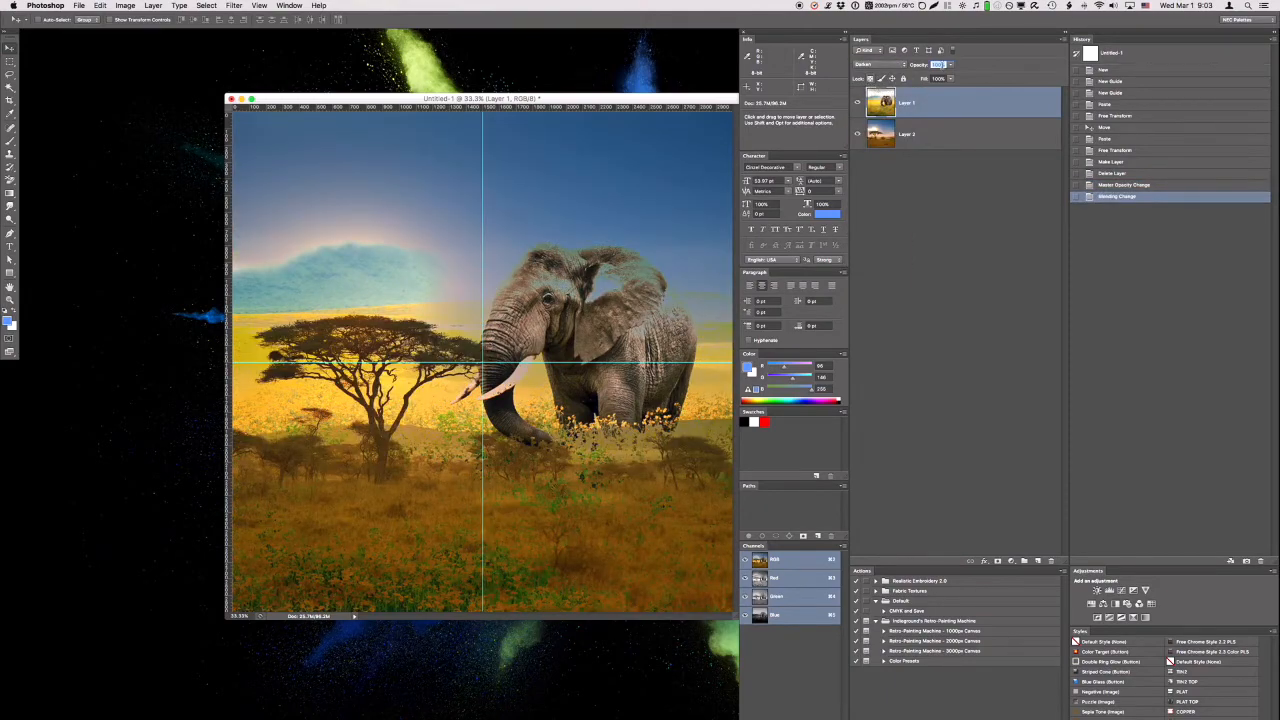
pyautogui.click(882, 64)
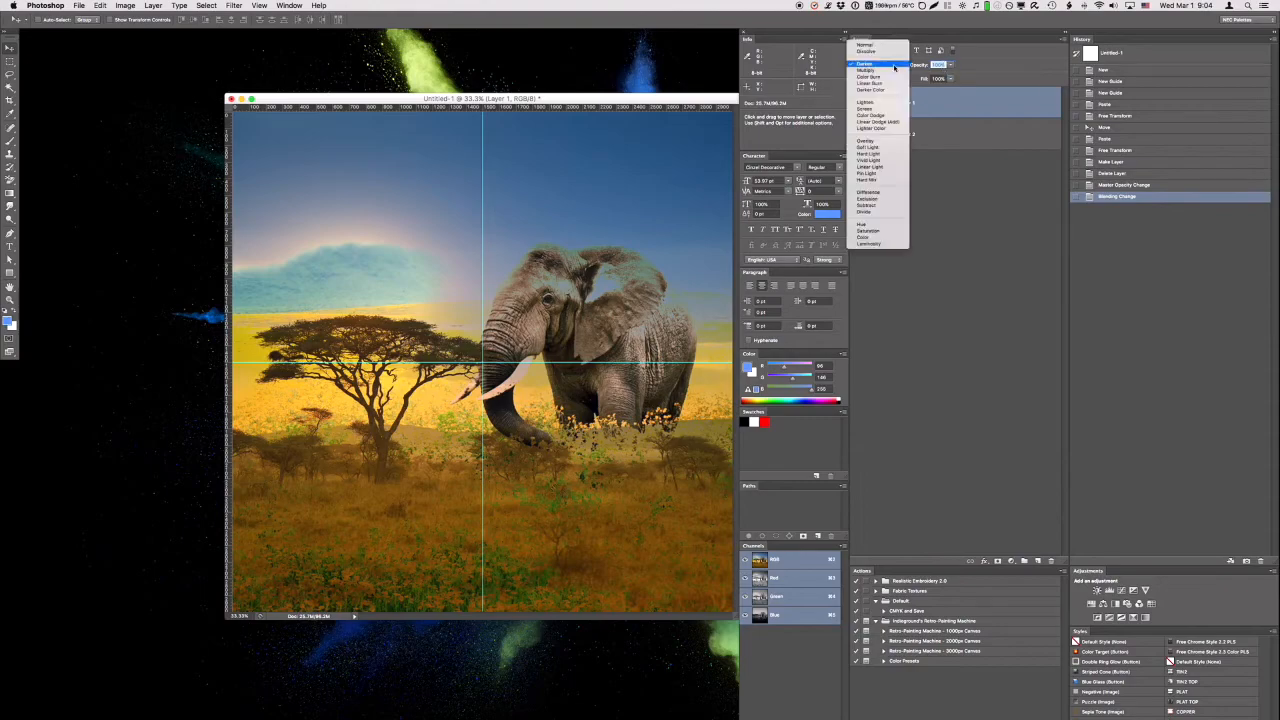
pyautogui.click(891, 68)
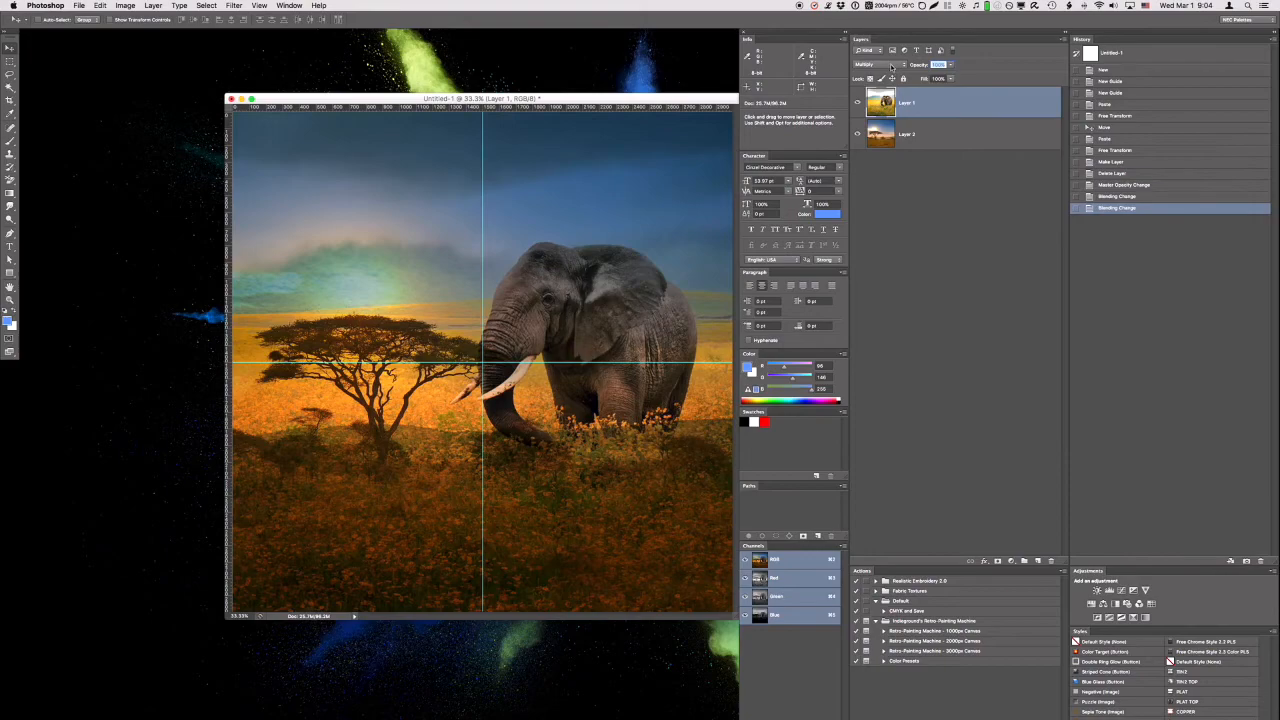
pyautogui.click(891, 66)
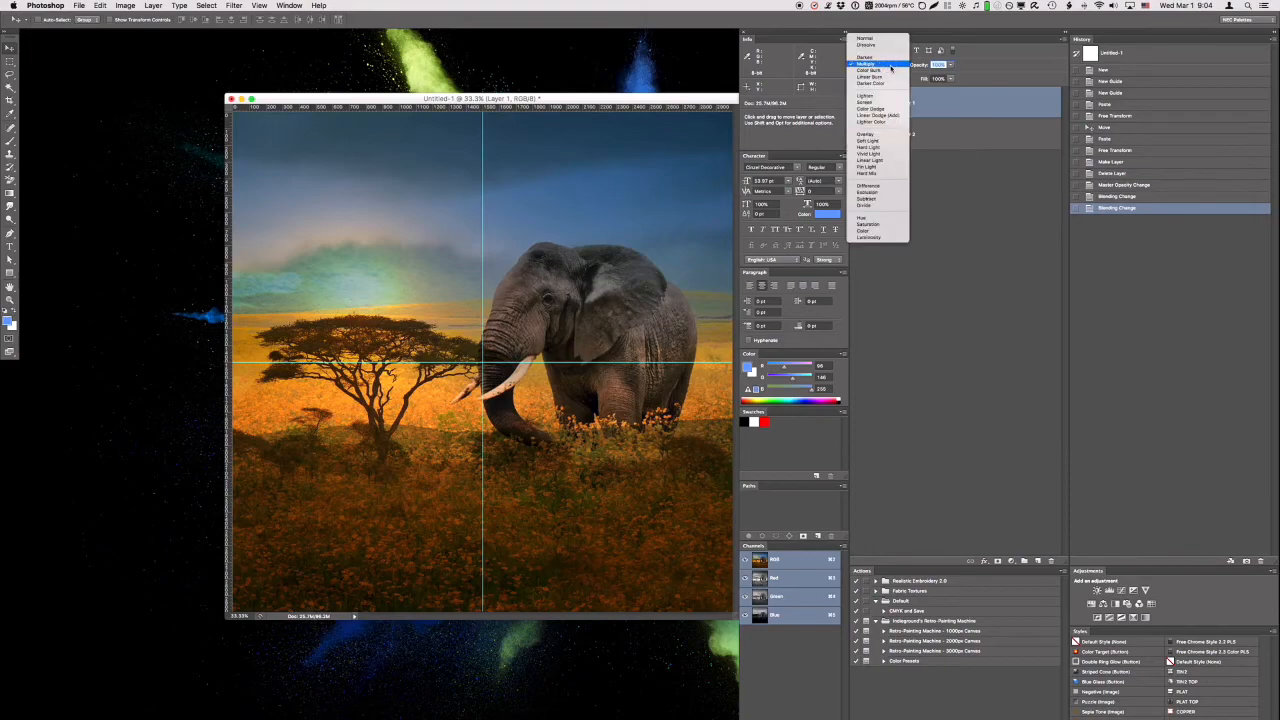
pyautogui.click(891, 70)
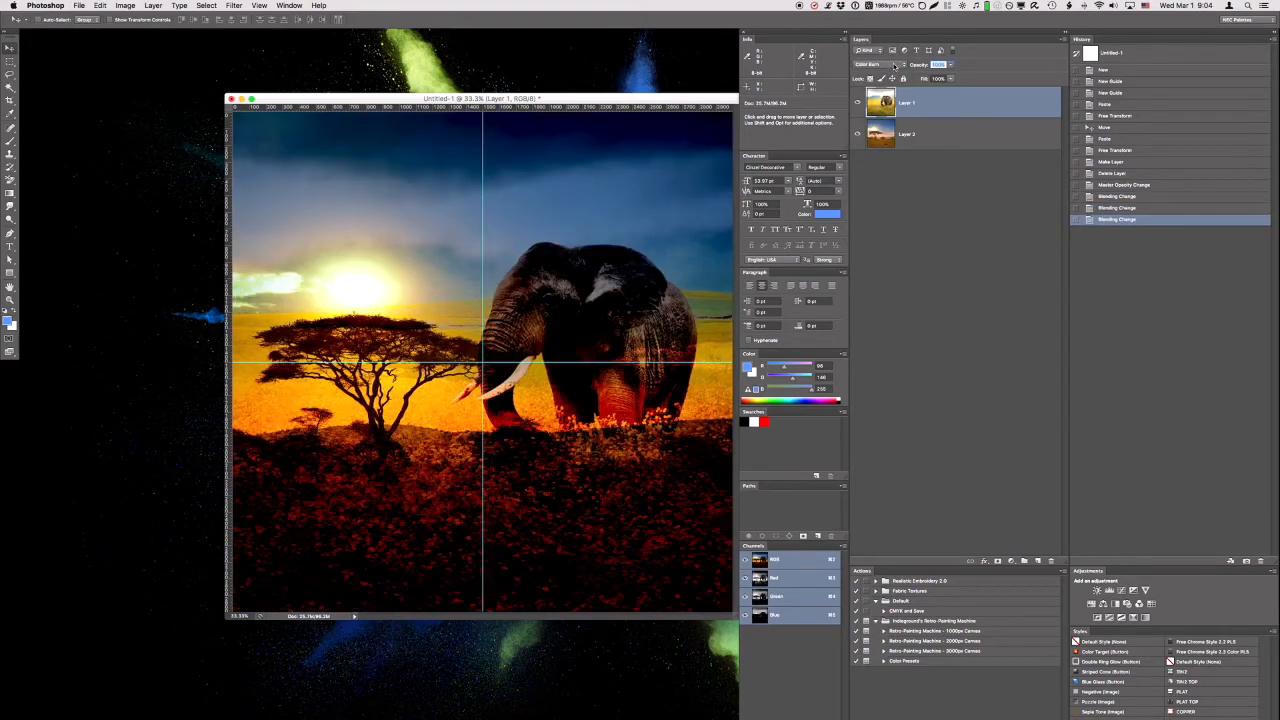
pyautogui.click(895, 66)
pyautogui.click(891, 73)
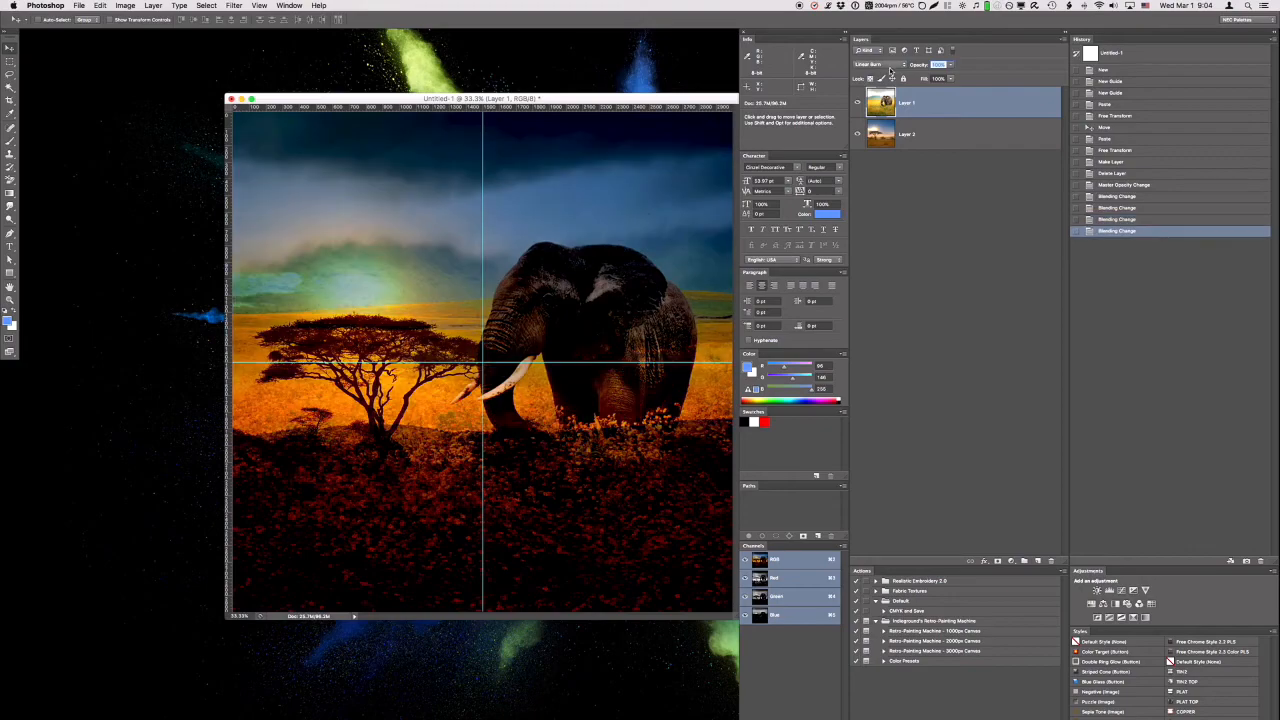
pyautogui.click(891, 68)
pyautogui.click(889, 73)
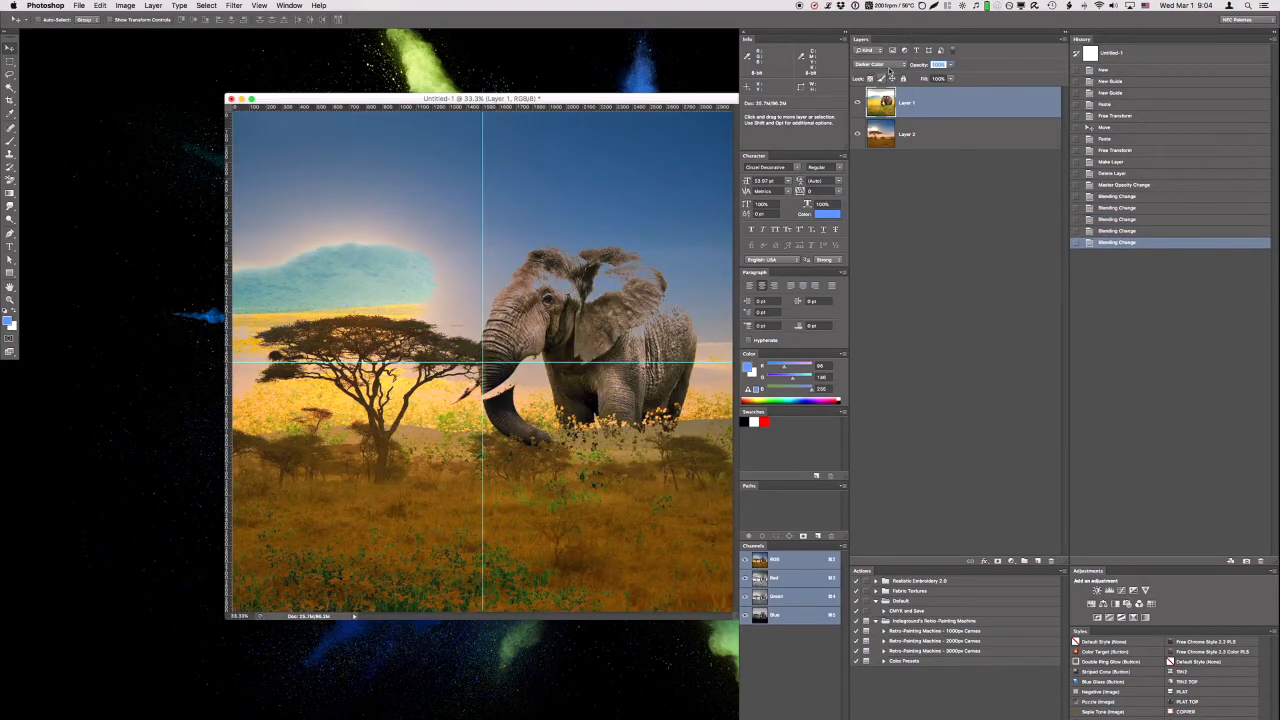
# Try the lightening blend modes on Layer 1 in order: Lighten, Screen, Color Dodge, Linear Dodge (Add) and Lighter Color.
pyautogui.click(889, 68)
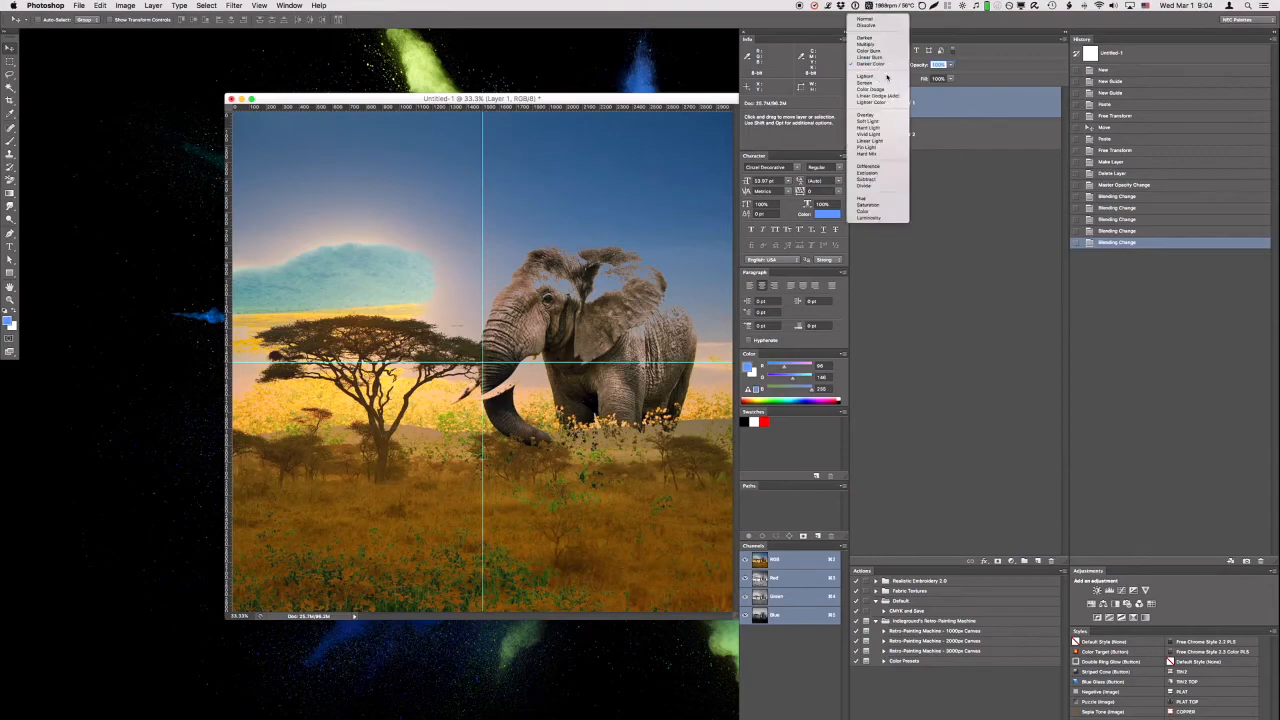
pyautogui.click(887, 77)
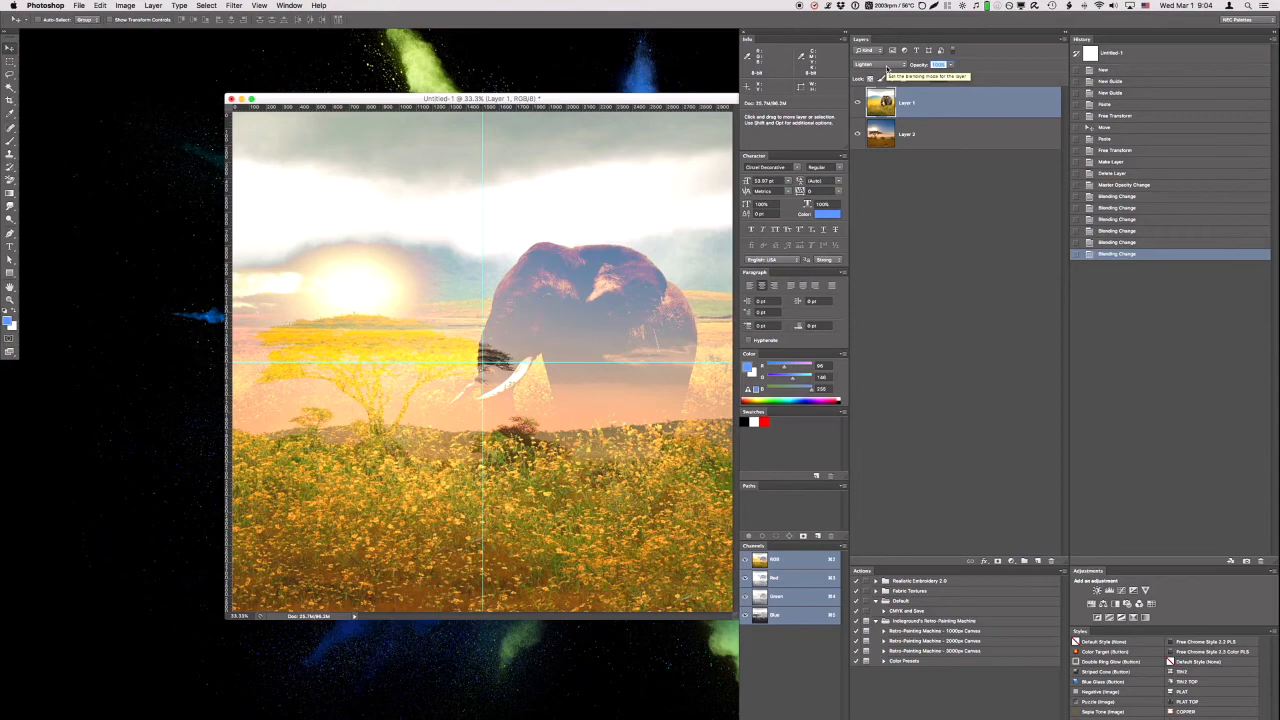
pyautogui.click(886, 68)
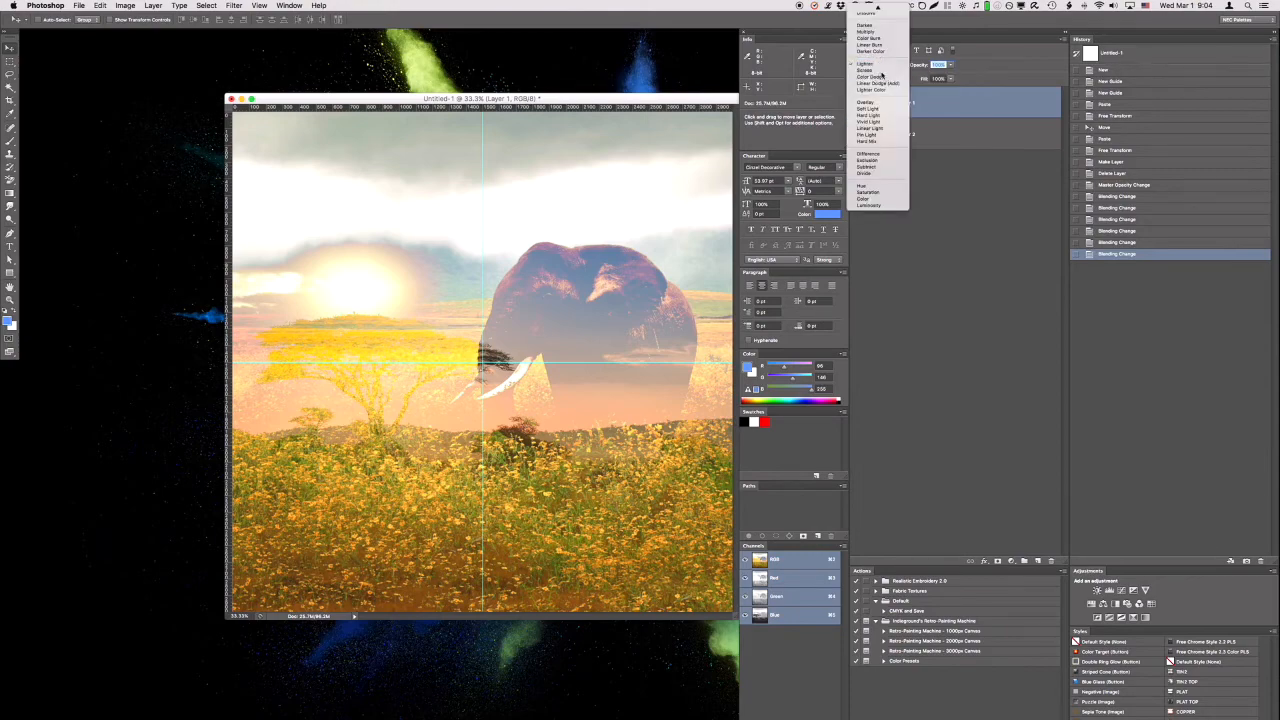
pyautogui.click(882, 71)
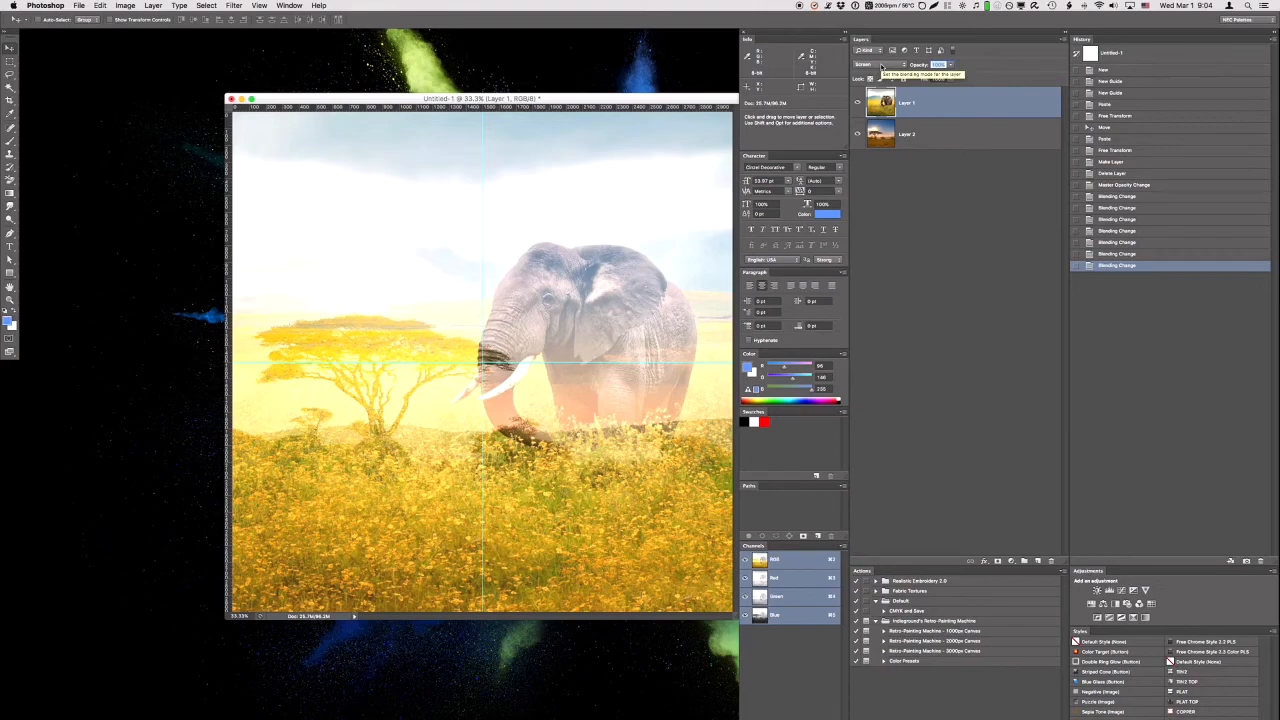
pyautogui.click(881, 66)
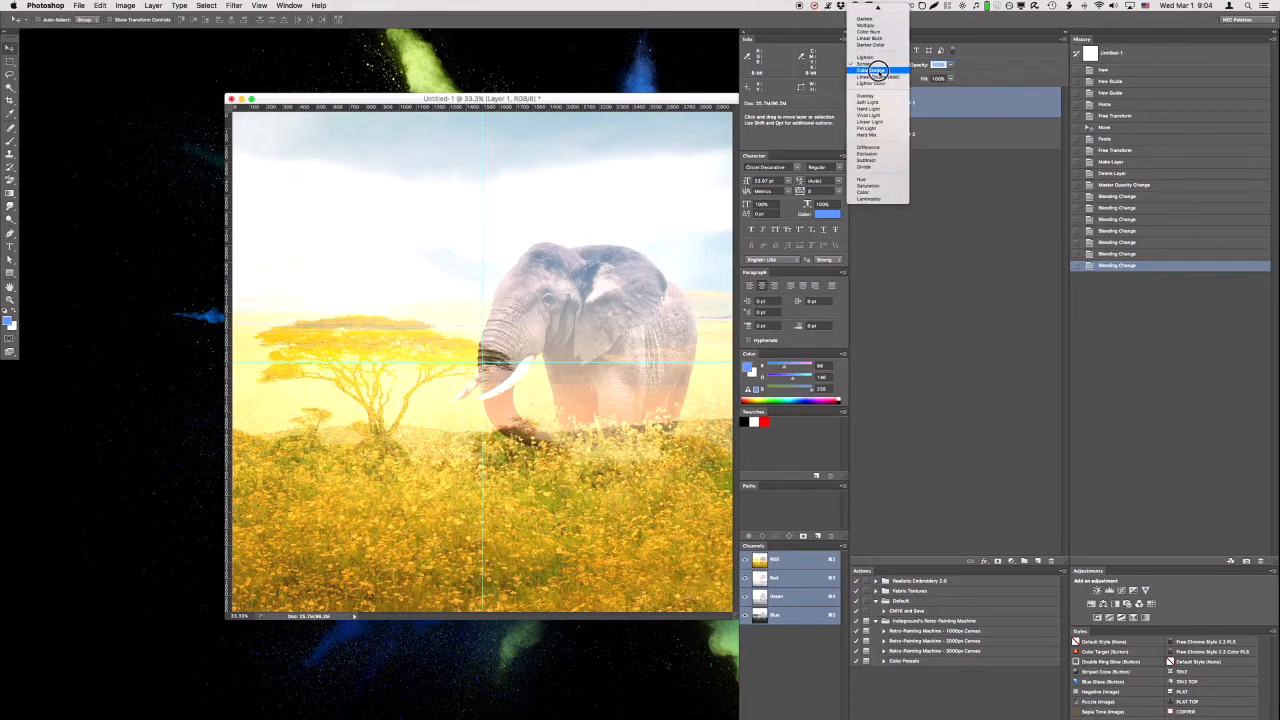
pyautogui.click(878, 70)
pyautogui.click(882, 70)
pyautogui.click(880, 70)
pyautogui.click(878, 69)
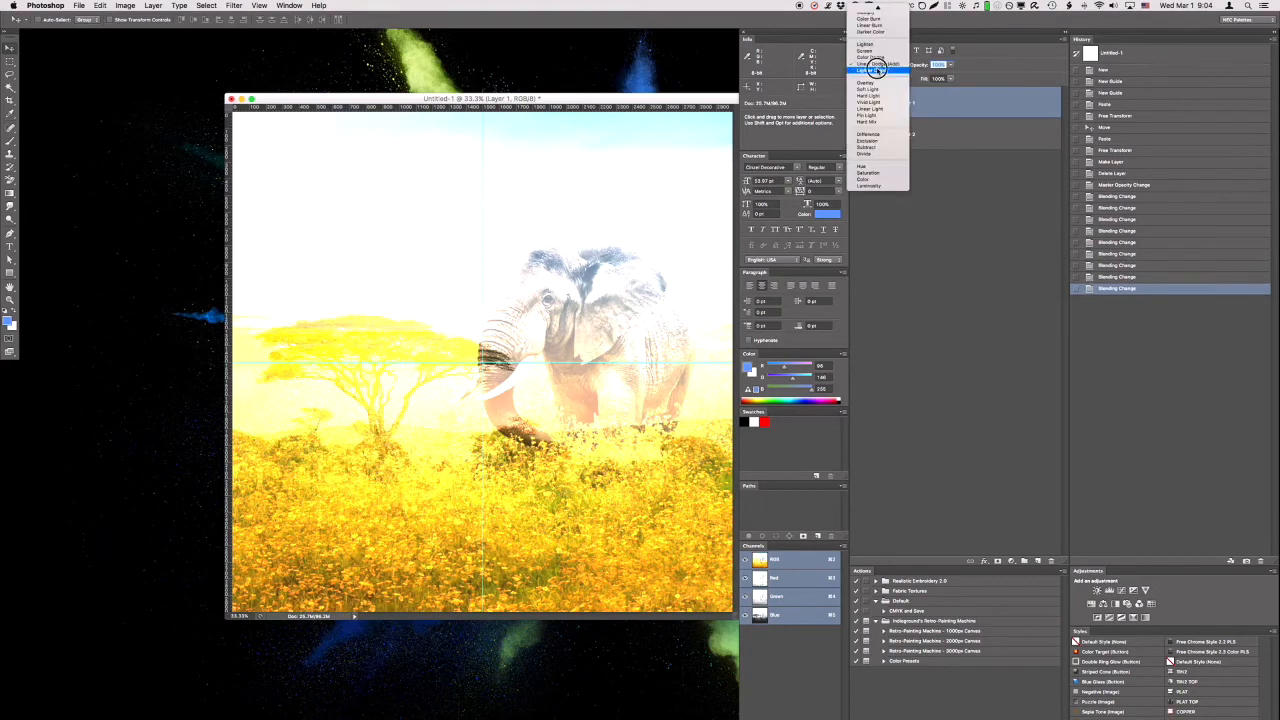
pyautogui.click(876, 70)
# Try the contrast blend modes Overlay, Soft Light and Hard Light on Layer 1.
pyautogui.click(878, 66)
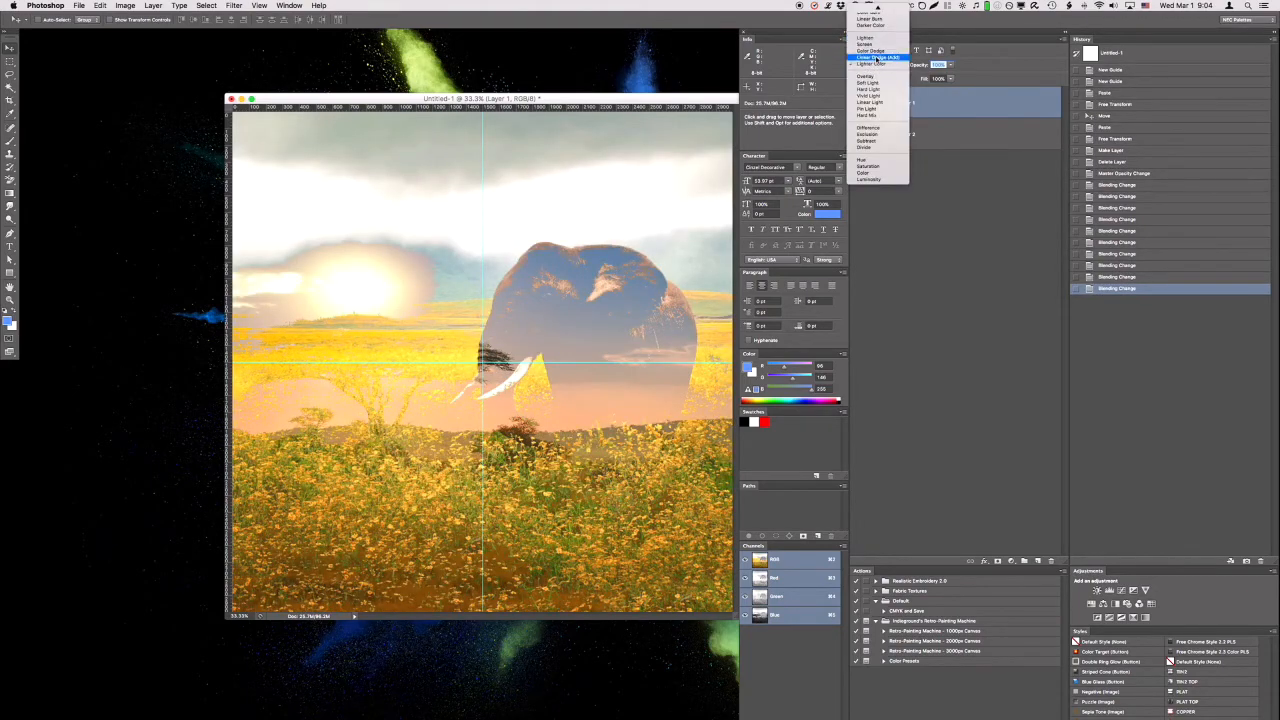
pyautogui.scroll(2, 887, 20)
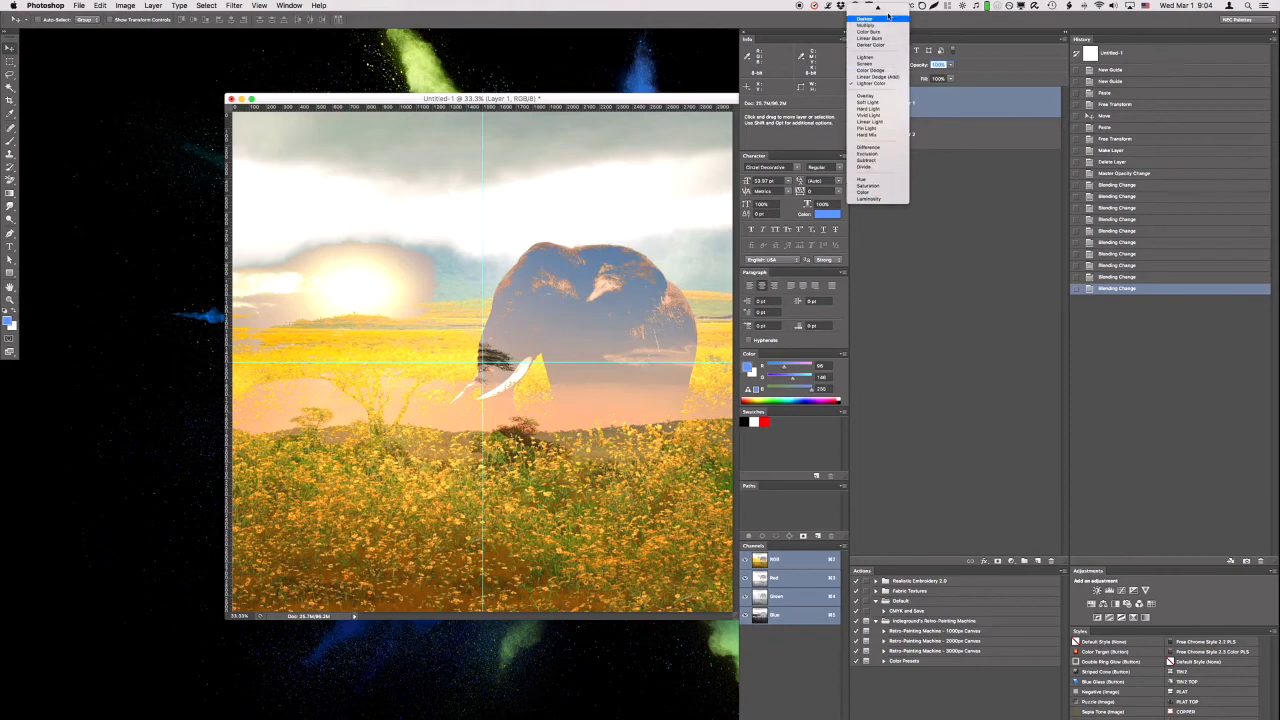
pyautogui.scroll(1, 887, 20)
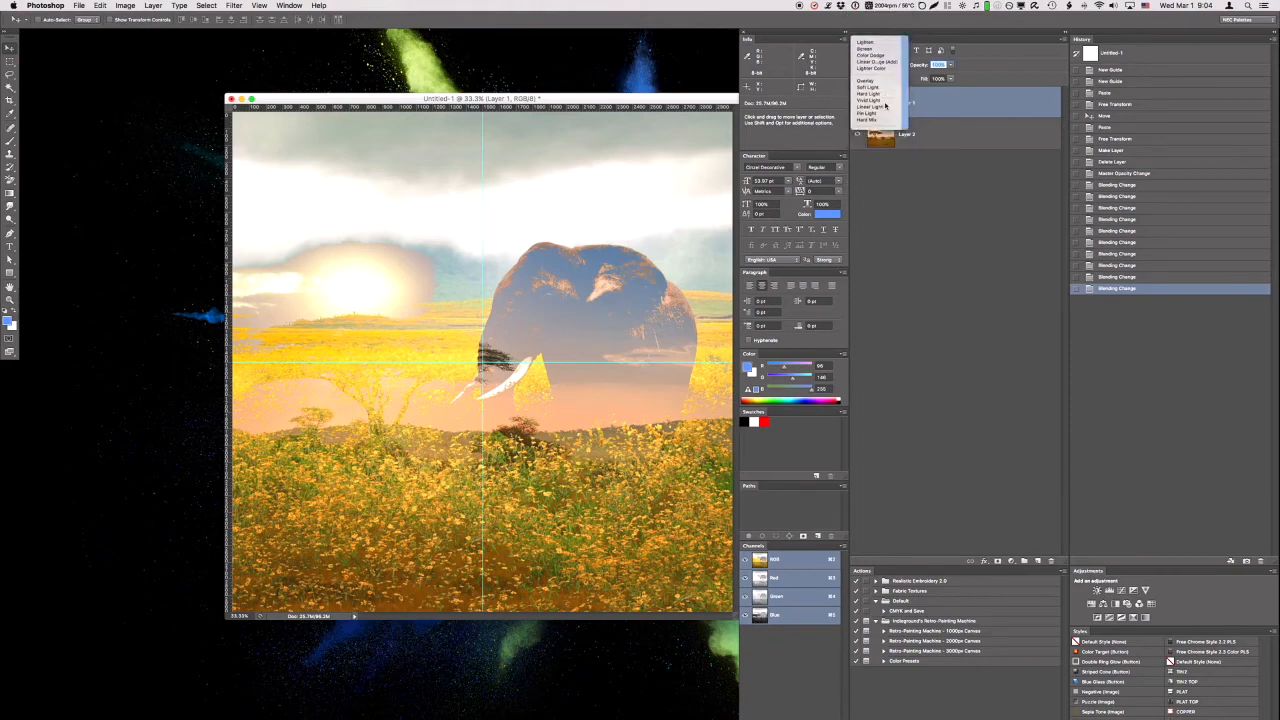
pyautogui.click(885, 105)
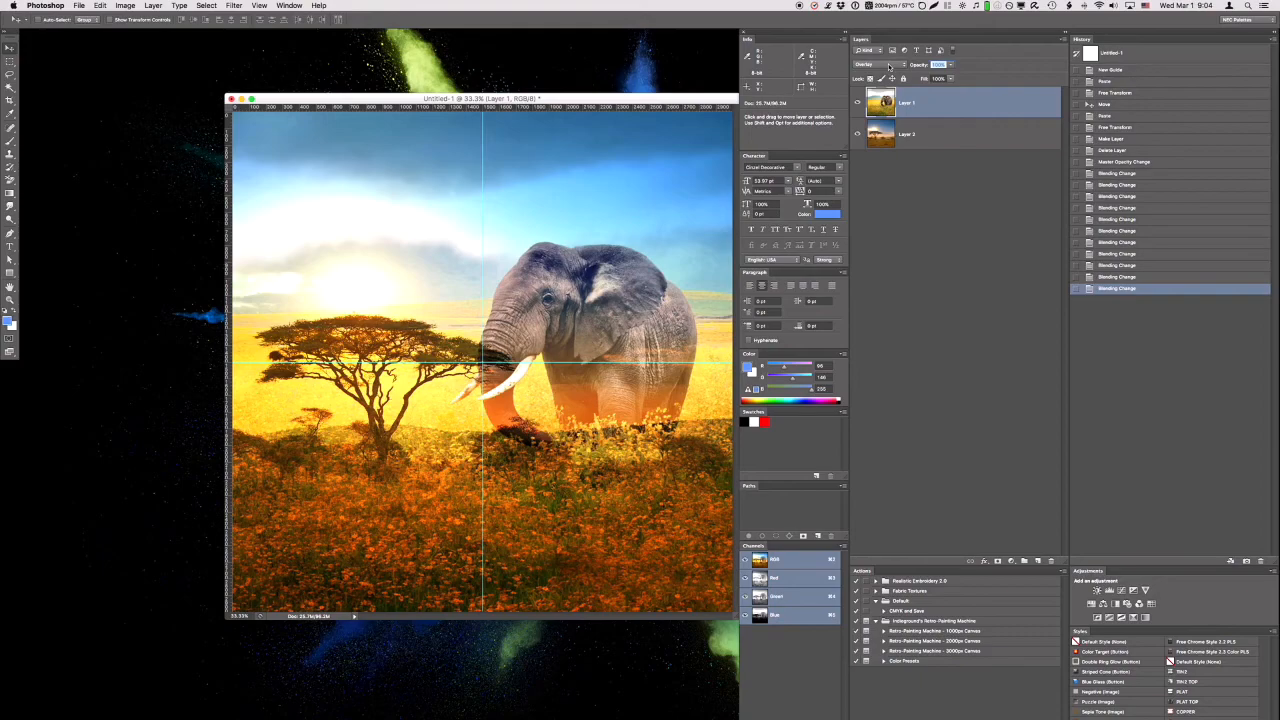
pyautogui.click(889, 66)
pyautogui.click(888, 72)
pyautogui.click(888, 66)
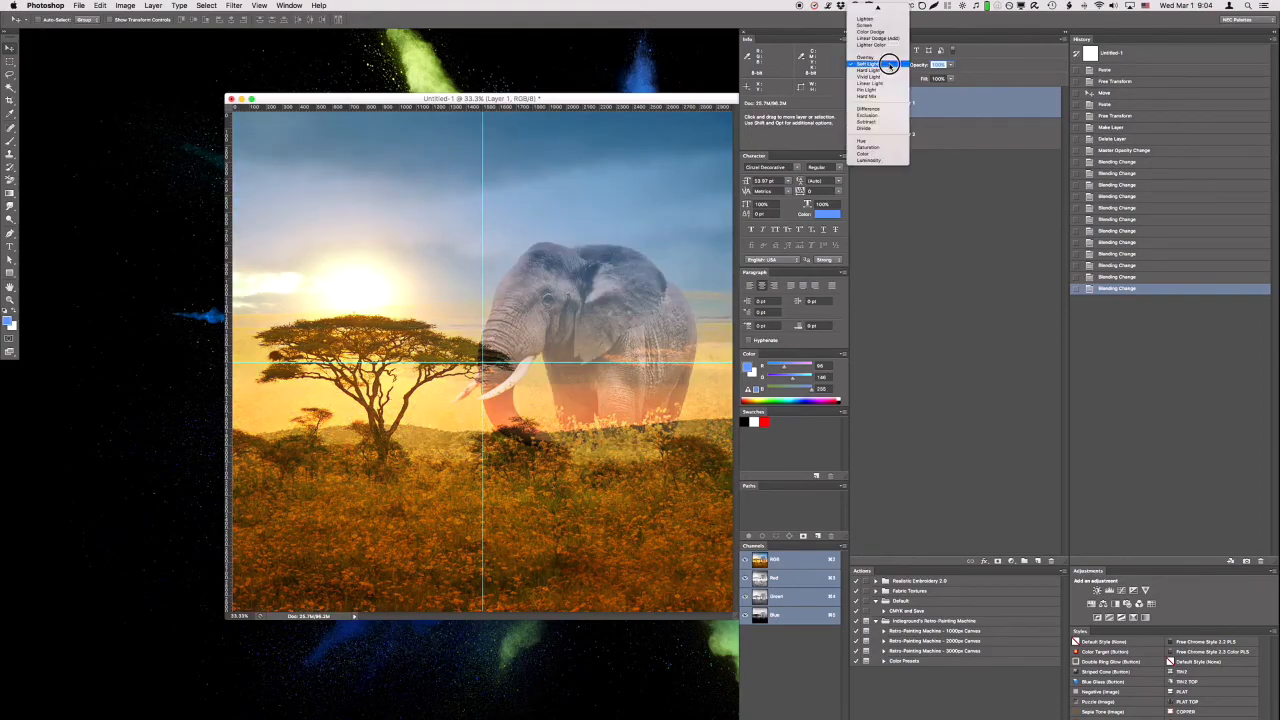
pyautogui.click(886, 62)
# Try the Difference blend mode on Layer 1, and change the layer to the Color blend mode.
pyautogui.click(886, 65)
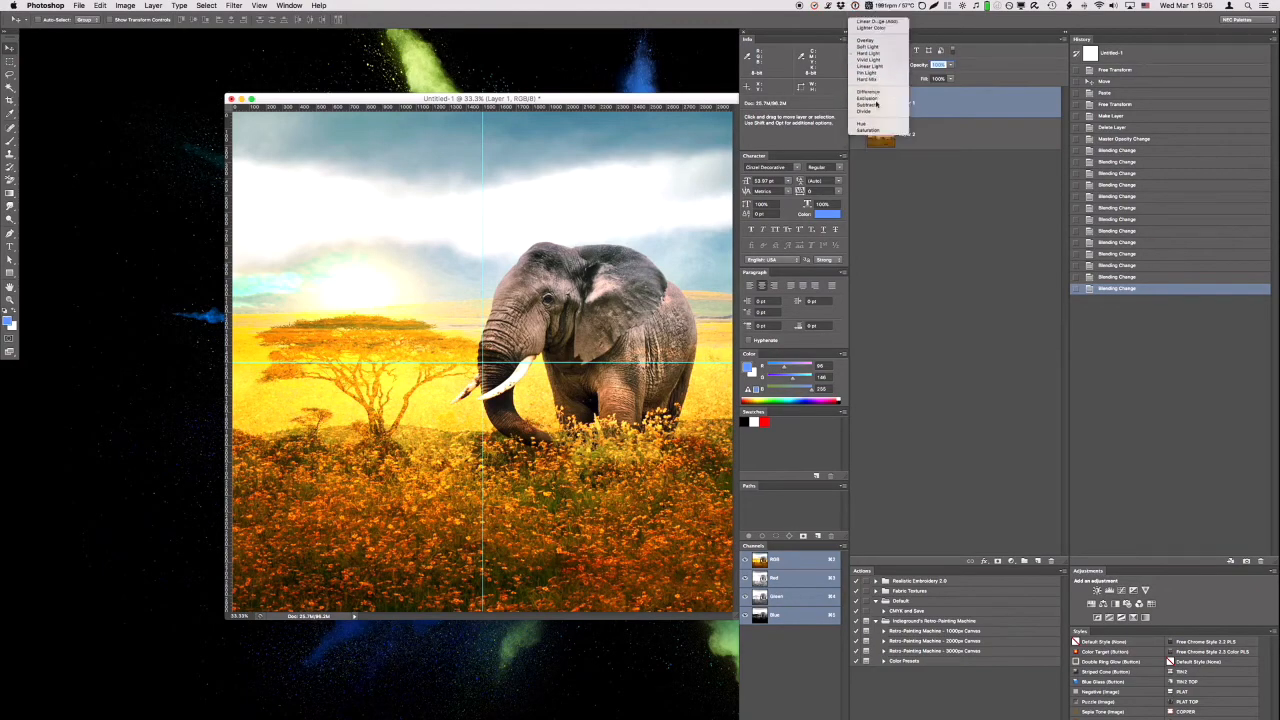
pyautogui.click(876, 103)
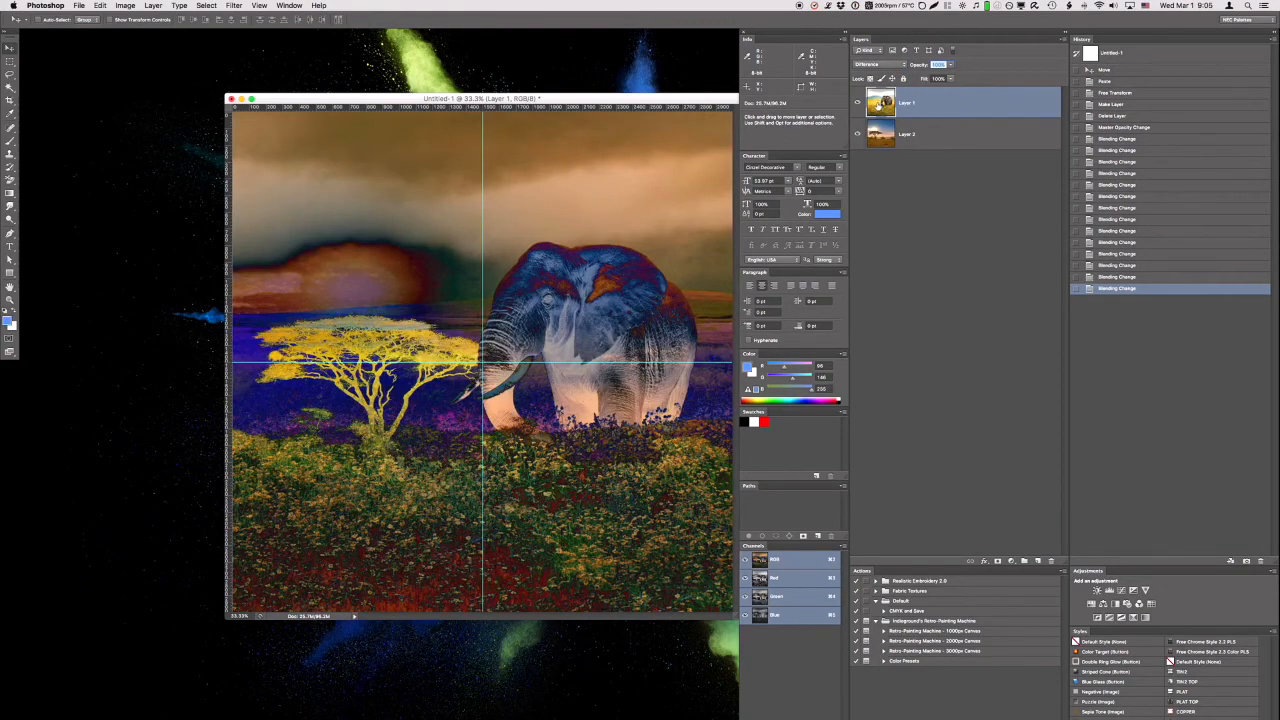
pyautogui.click(880, 64)
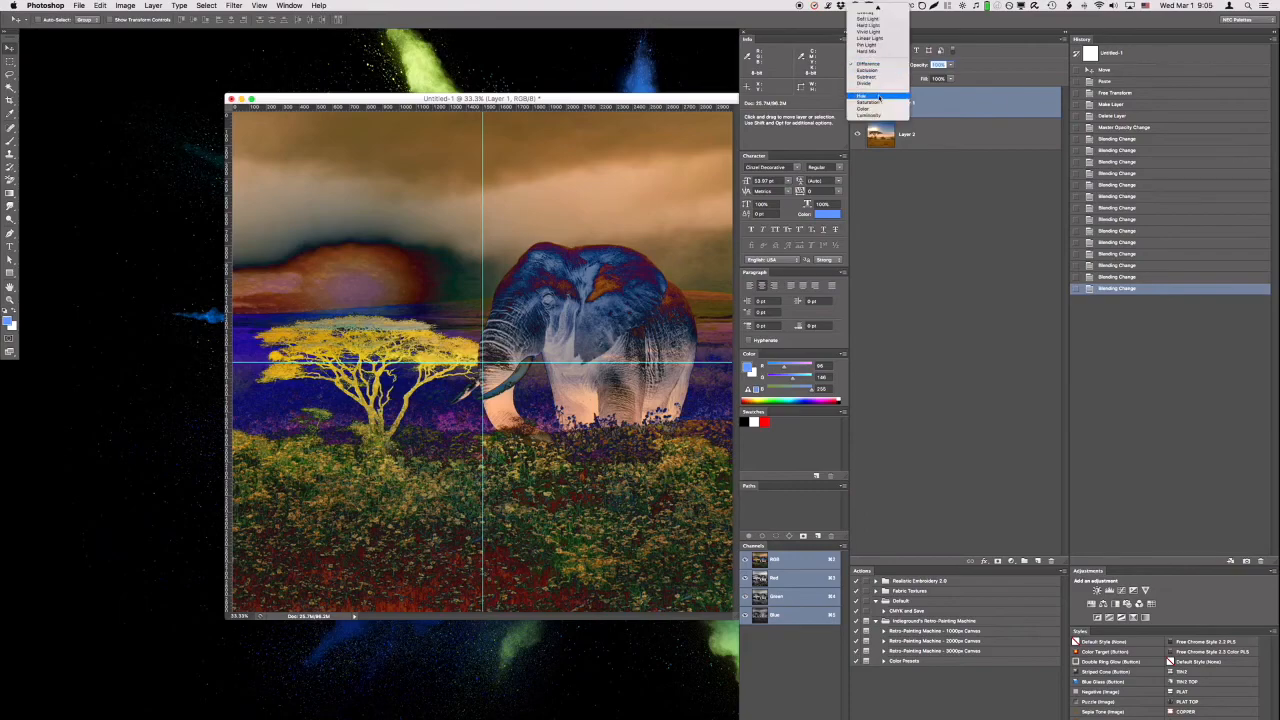
pyautogui.click(872, 108)
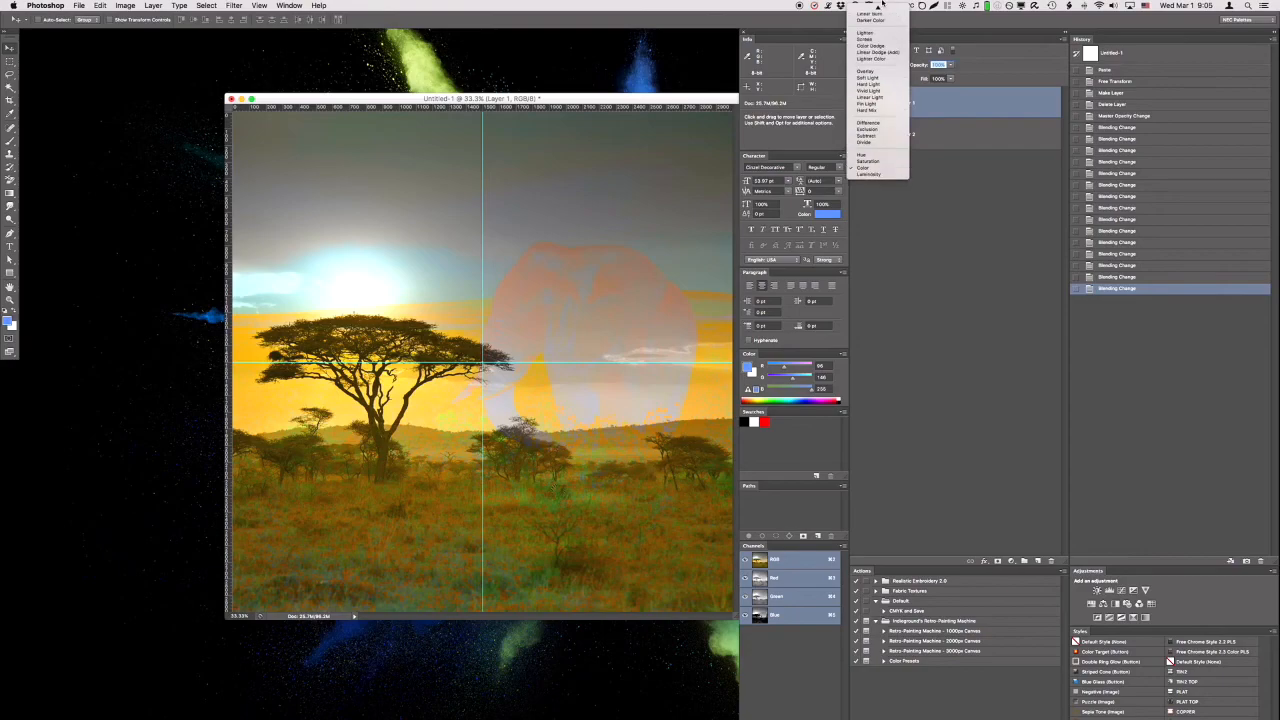
# Return Layer 1 to the Normal blend mode.
pyautogui.click(877, 5)
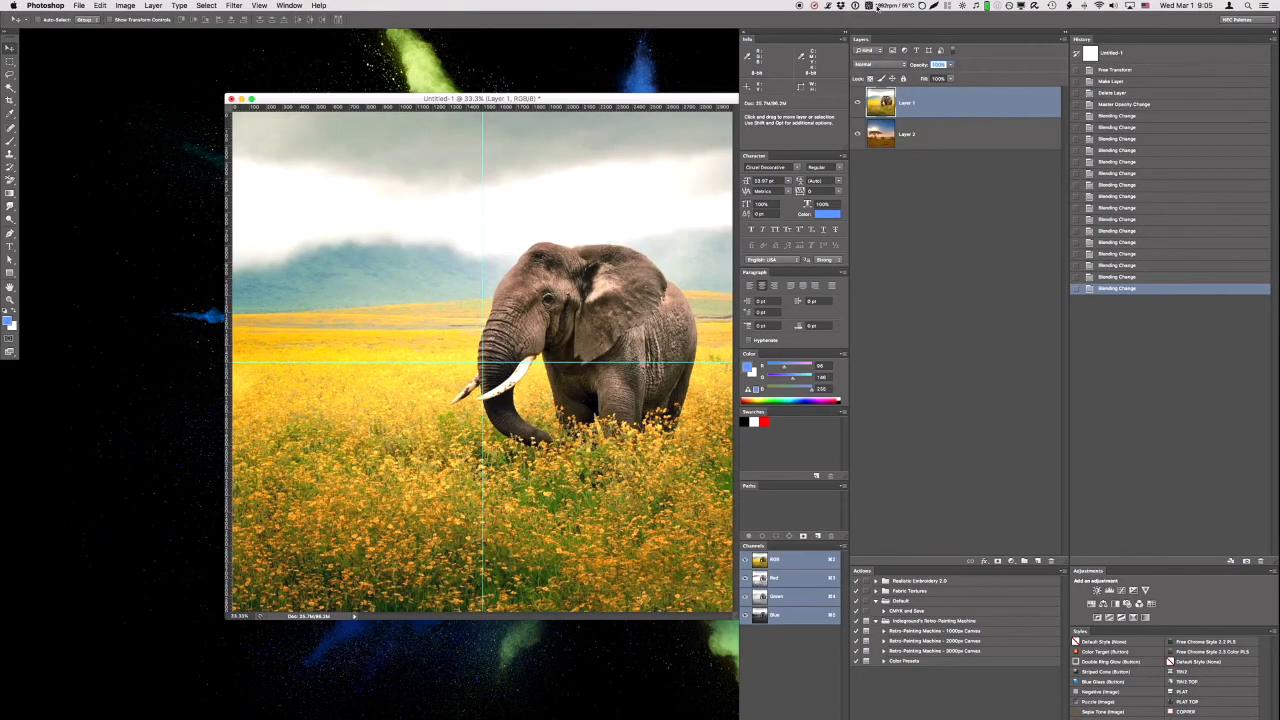
pyautogui.moveTo(876, 8)
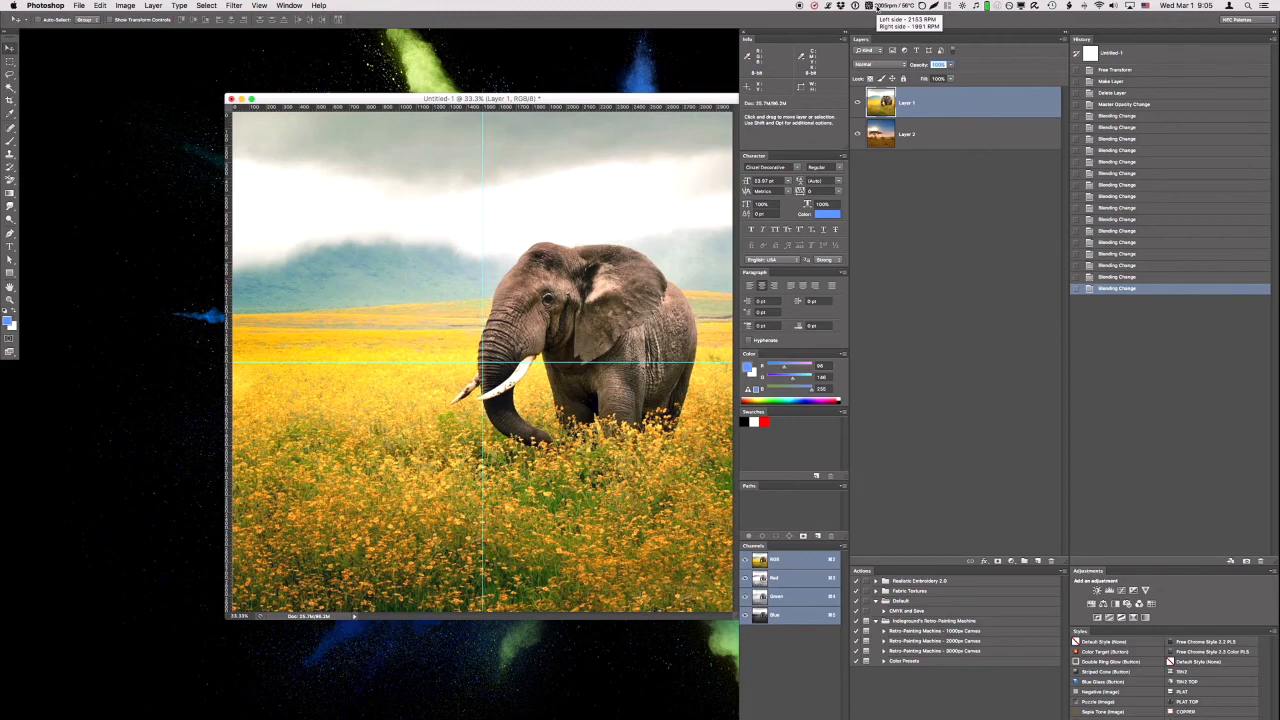
pyautogui.click(880, 68)
pyautogui.click(881, 68)
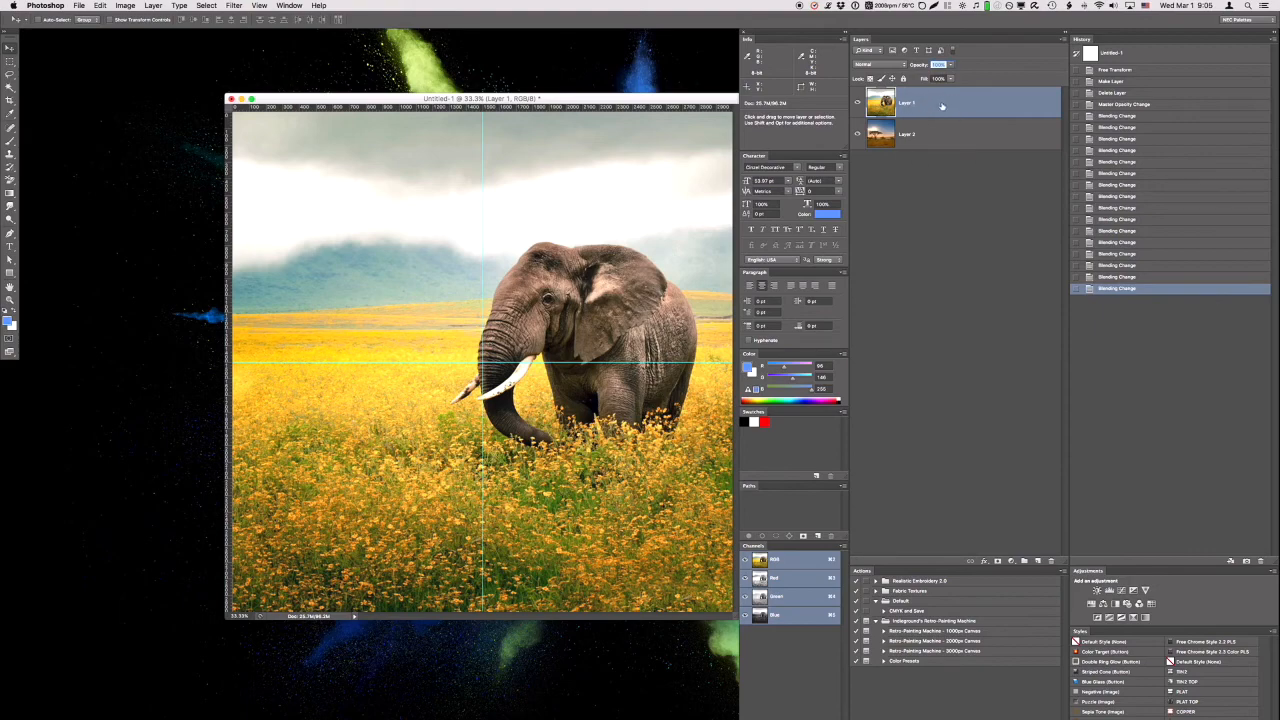
# Set the blend mode of Layer 1 to Overlay and that of the tree photo layer beneath it to Darken.
pyautogui.click(882, 64)
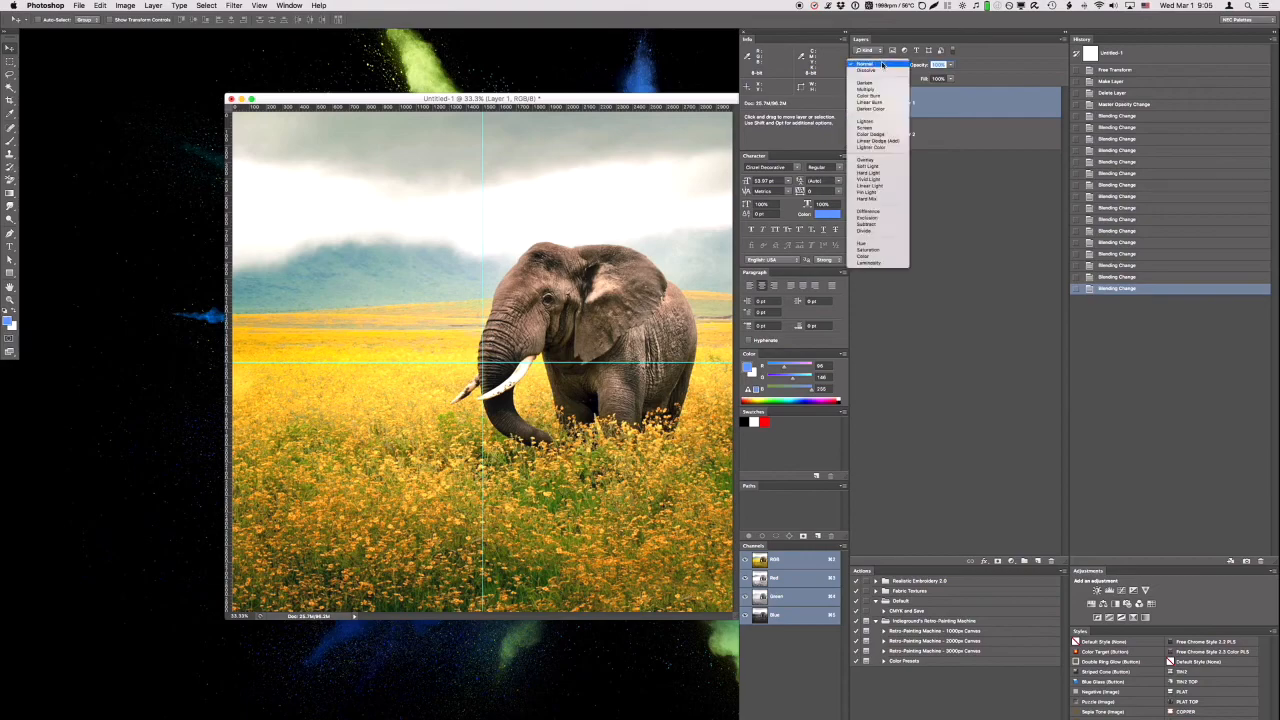
pyautogui.click(868, 160)
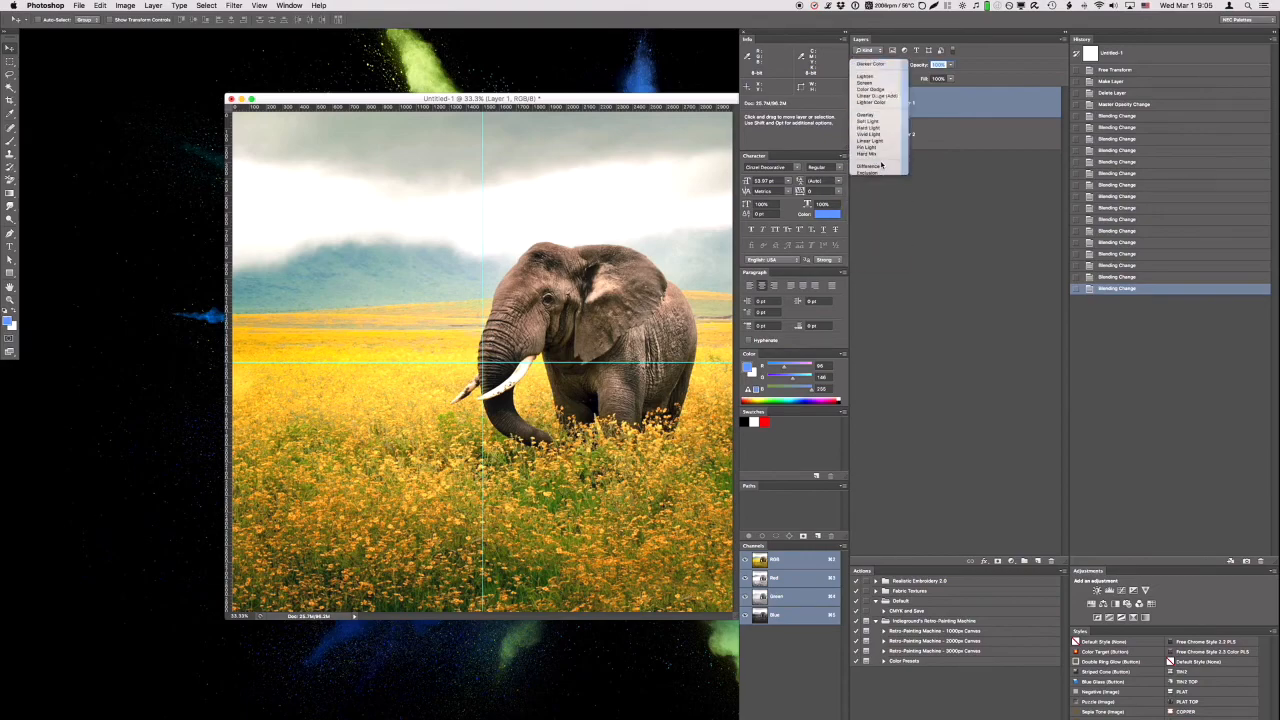
pyautogui.click(895, 66)
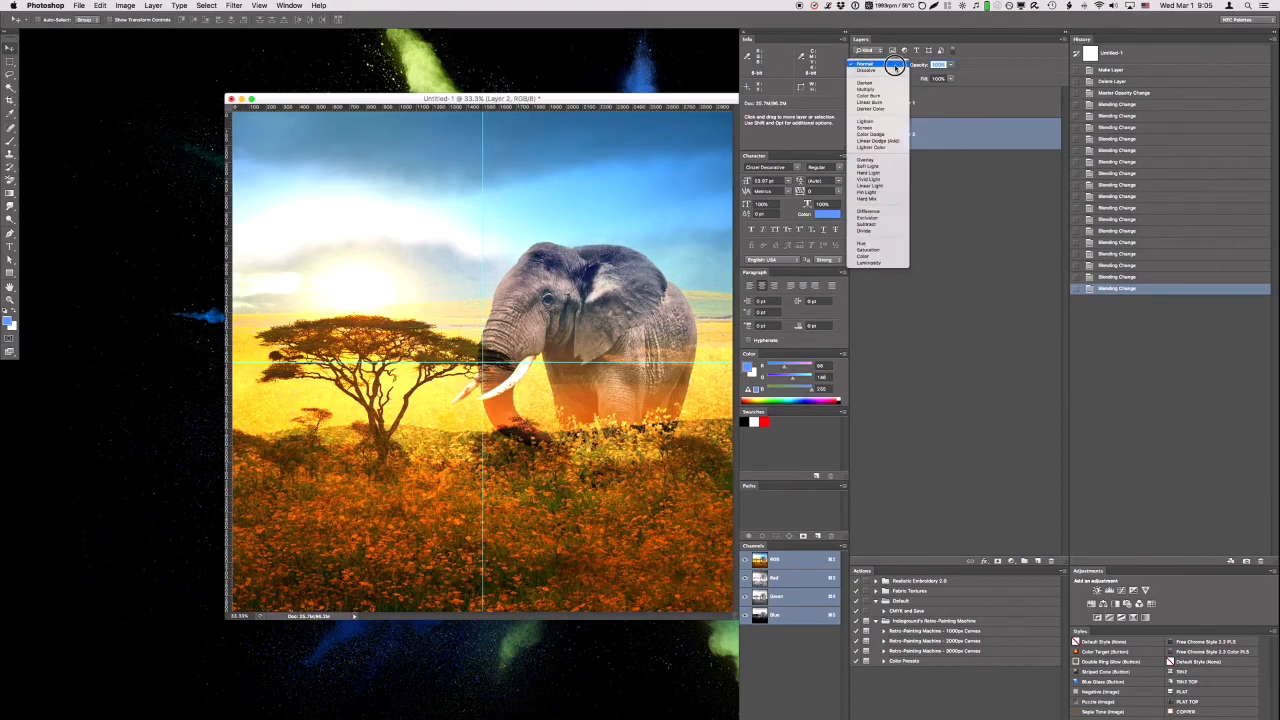
pyautogui.click(880, 82)
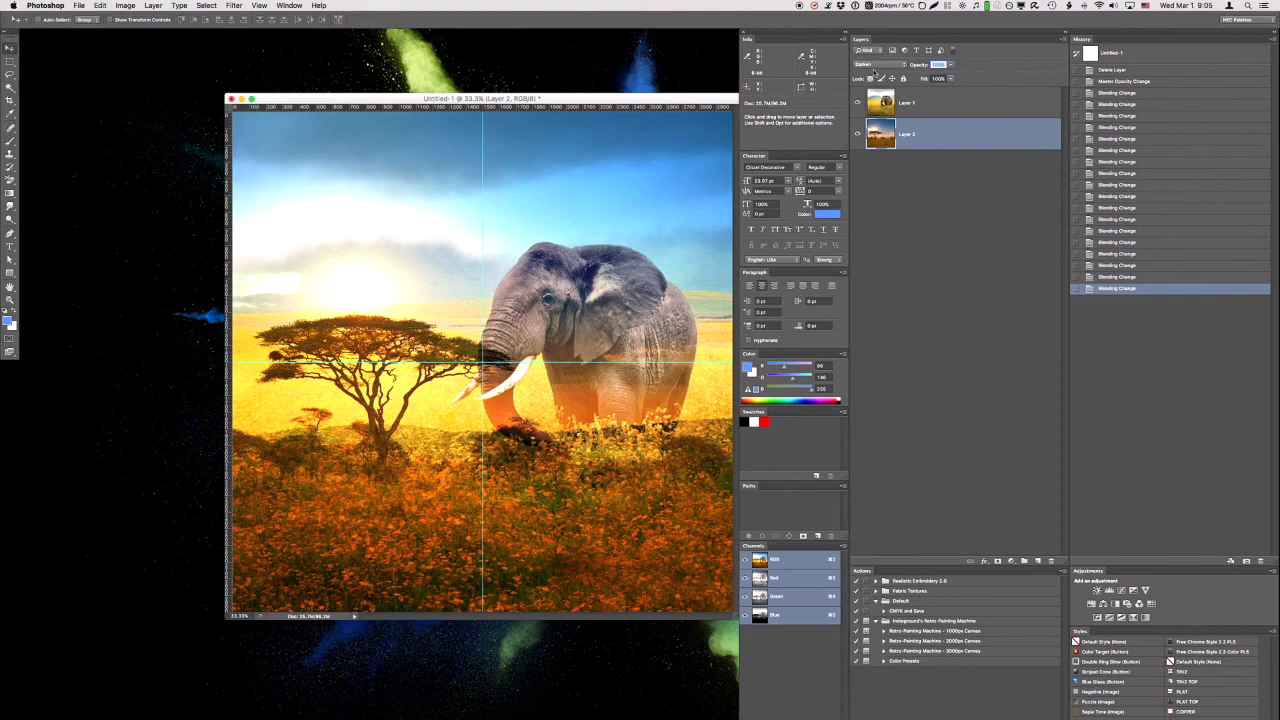
# Lower the fill of Layer 1, the elephant photo, to 70% while keeping its Overlay blend mode.
pyautogui.click(922, 101)
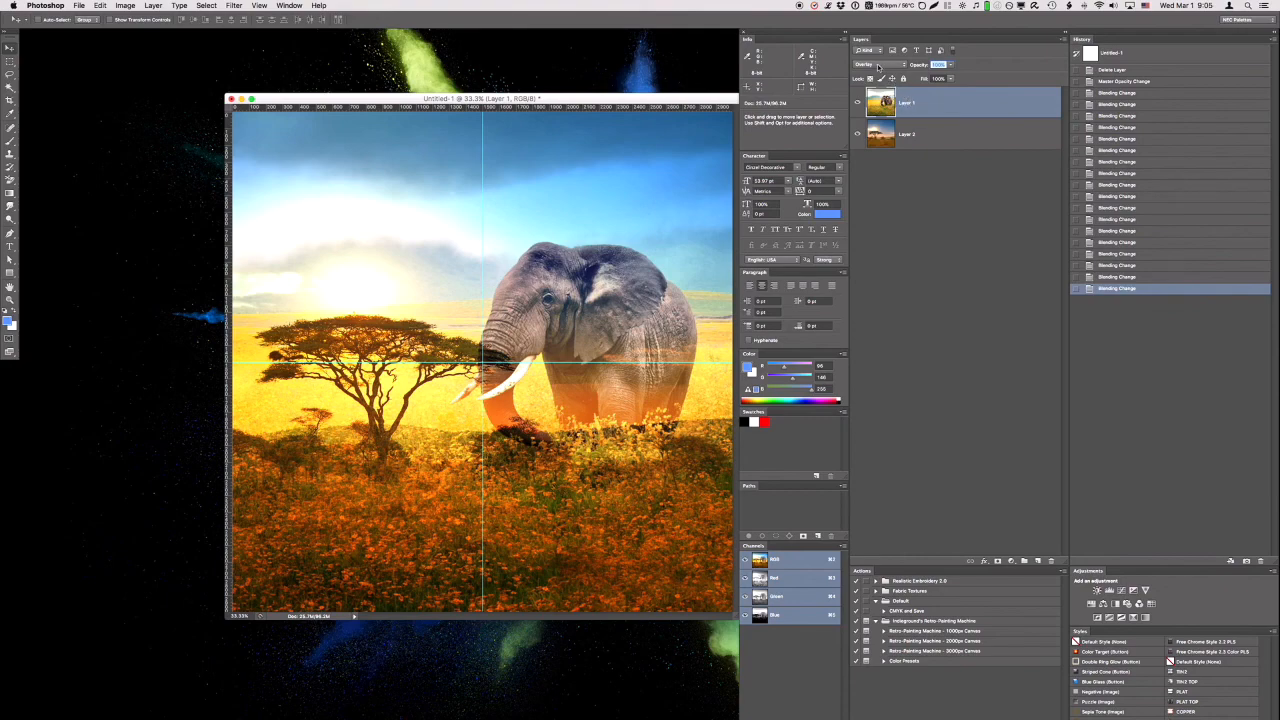
pyautogui.click(938, 78)
pyautogui.hotkey('shift', 'Down')
pyautogui.hotkey('shift', 'Down')
pyautogui.hotkey('shift', 'Down')
pyautogui.hotkey('shift', 'Down')
pyautogui.hotkey('shift', 'Up')
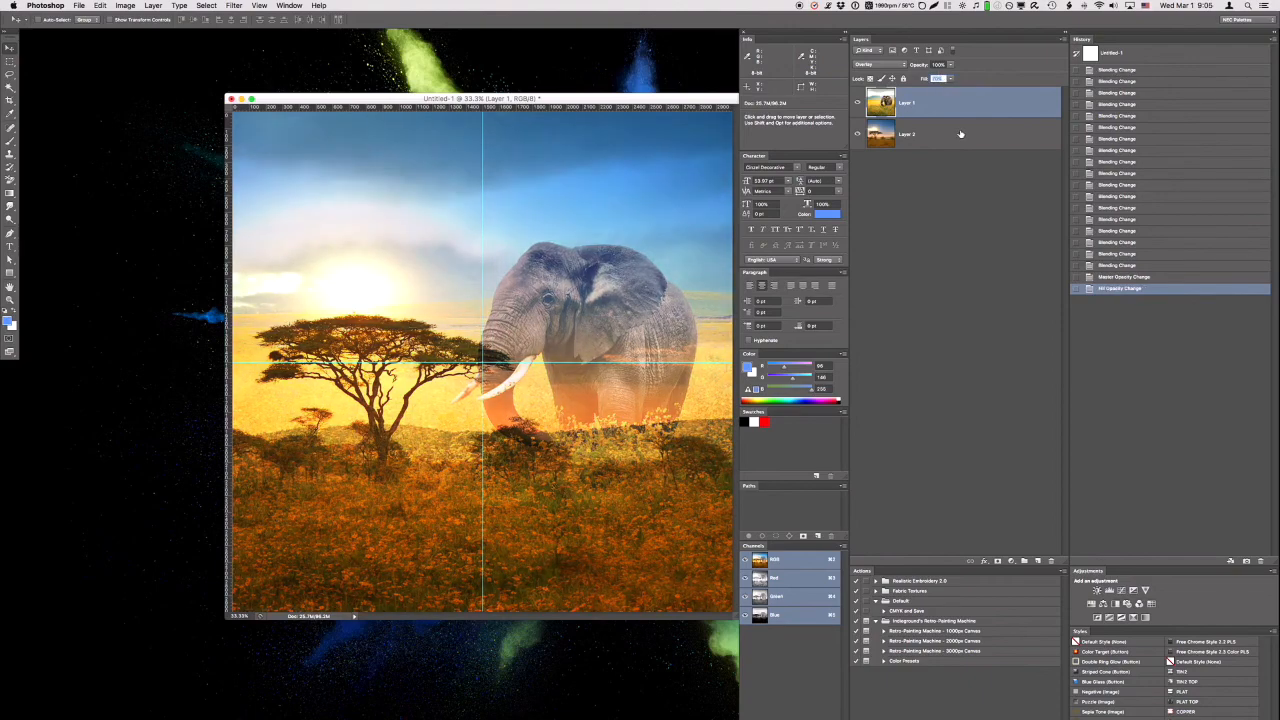
pyautogui.click(887, 64)
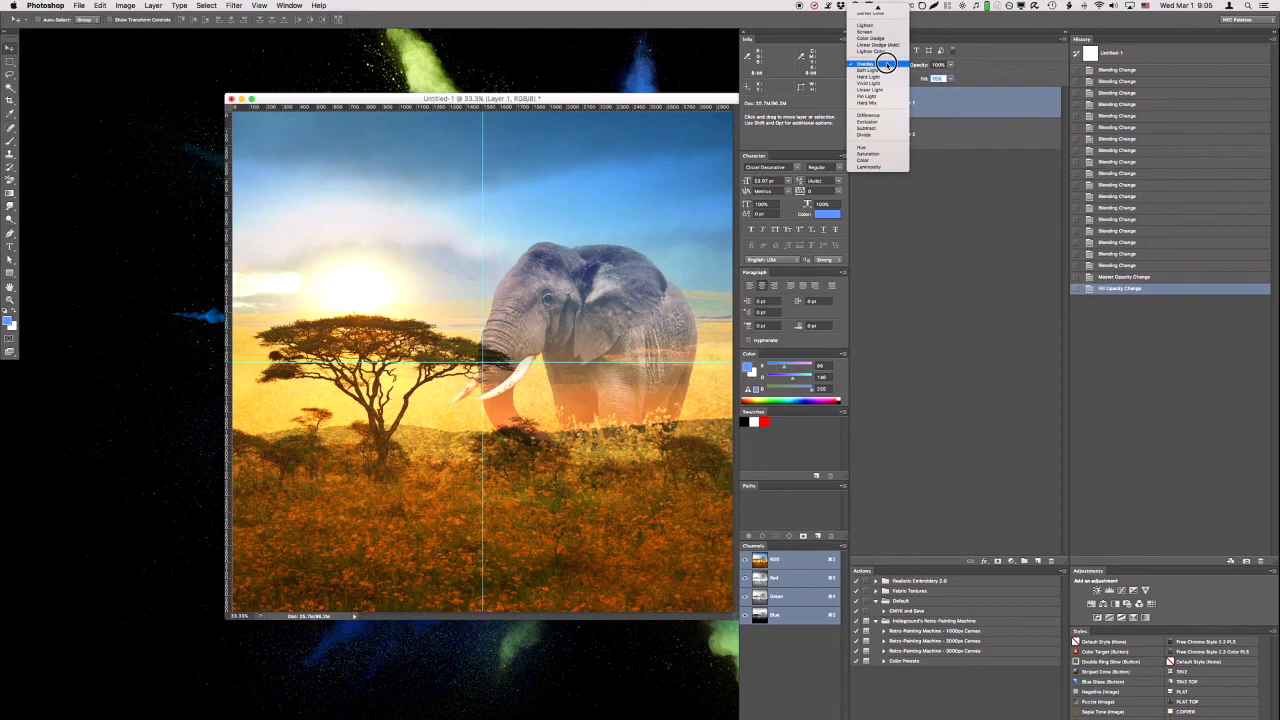
pyautogui.click(943, 198)
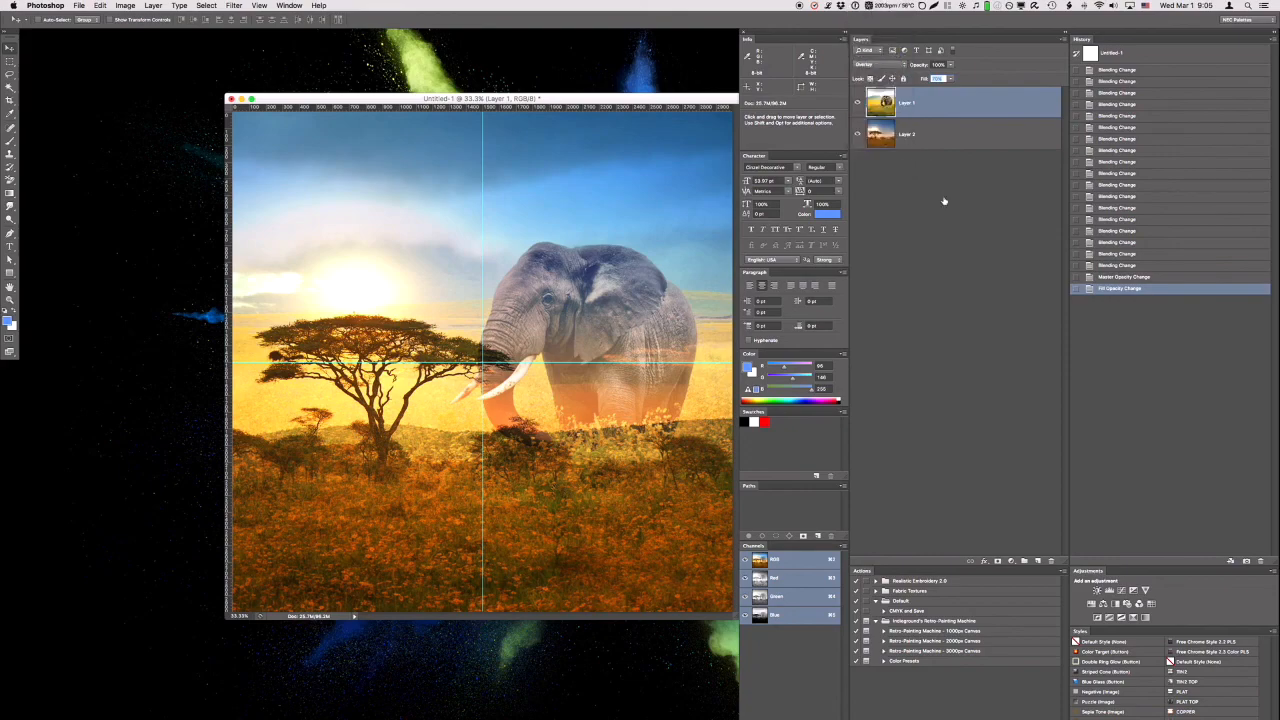